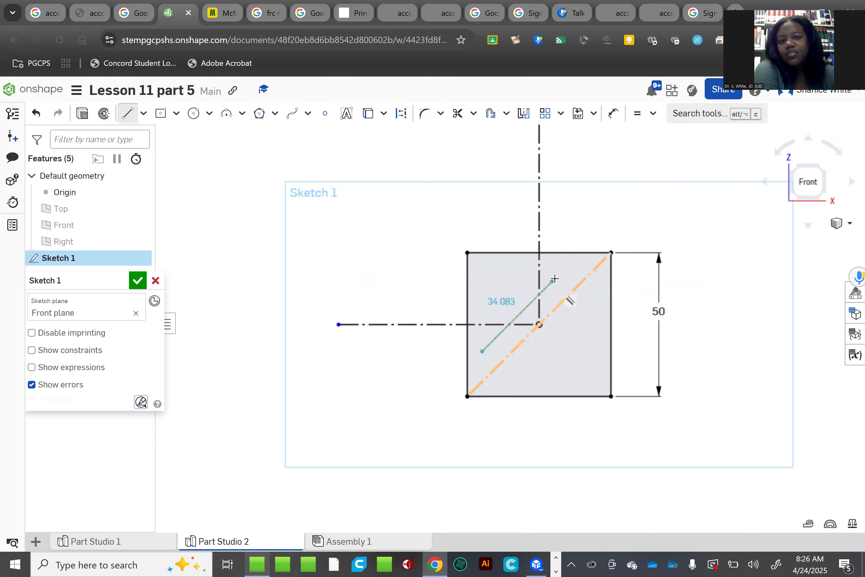
Complete a closed triangle with straight lines inside the square, above the diagonal construction line
left_click(557, 277)
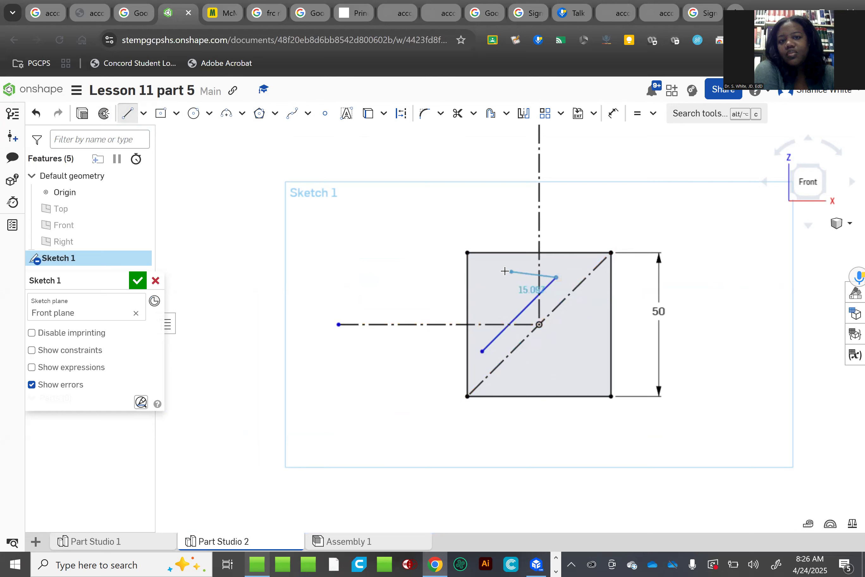
left_click(487, 271)
left_click(482, 351)
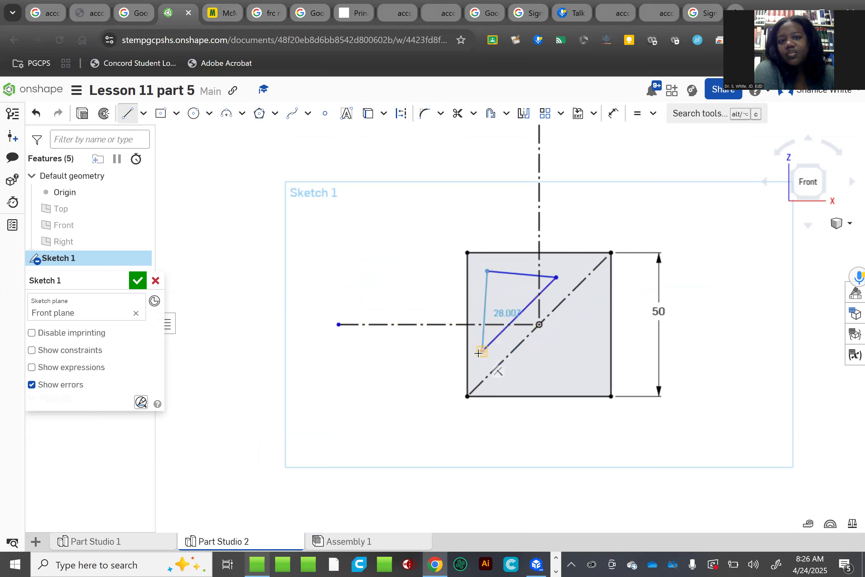
key("Escape")
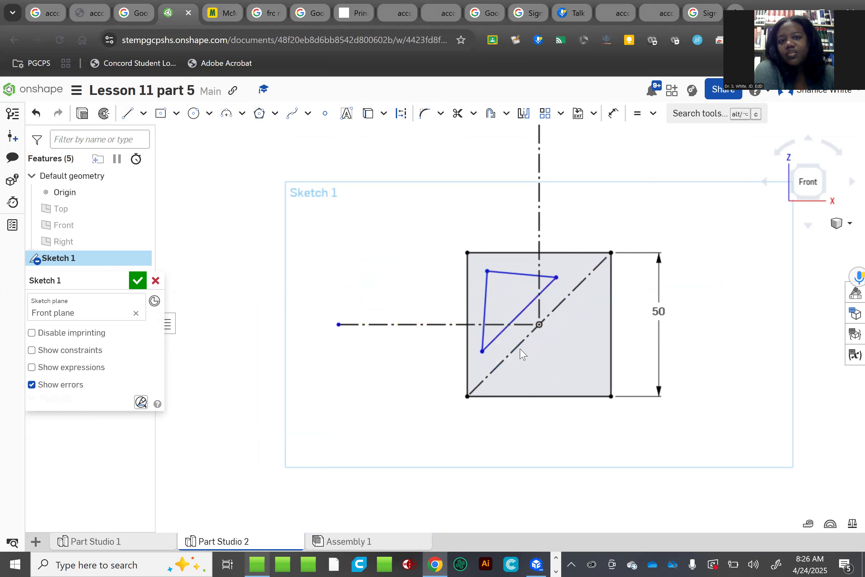
Constrain the triangle's three sides parallel to the square's top edge, left edge and diagonal construction line
left_click(510, 276)
left_click(513, 253)
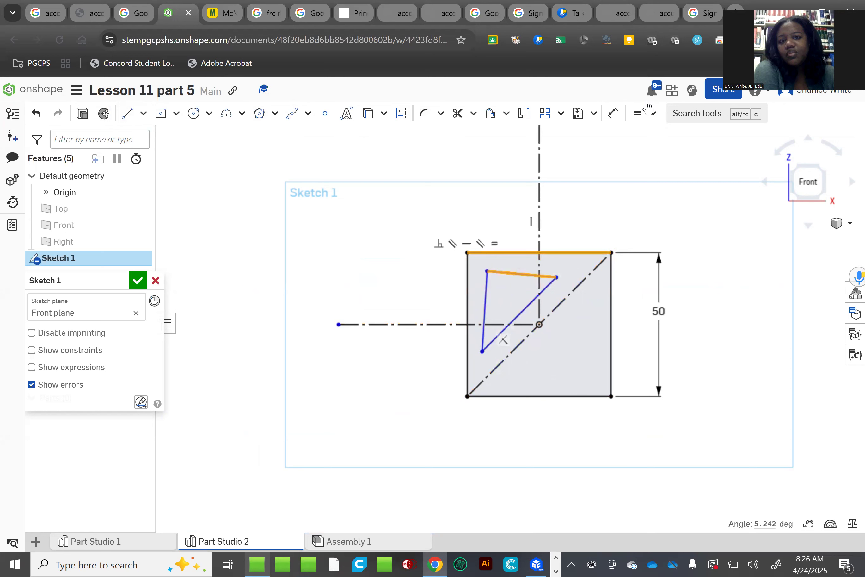
left_click(654, 118)
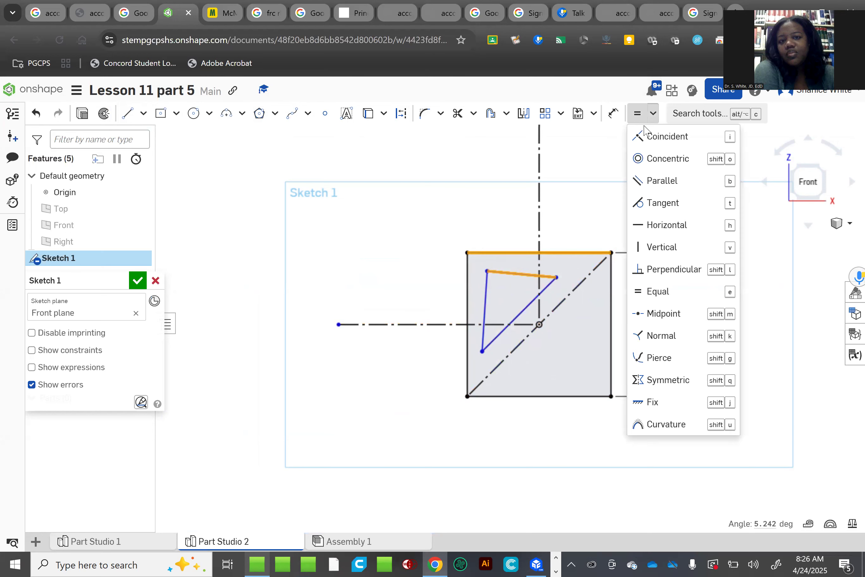
left_click(641, 188)
left_click(485, 301)
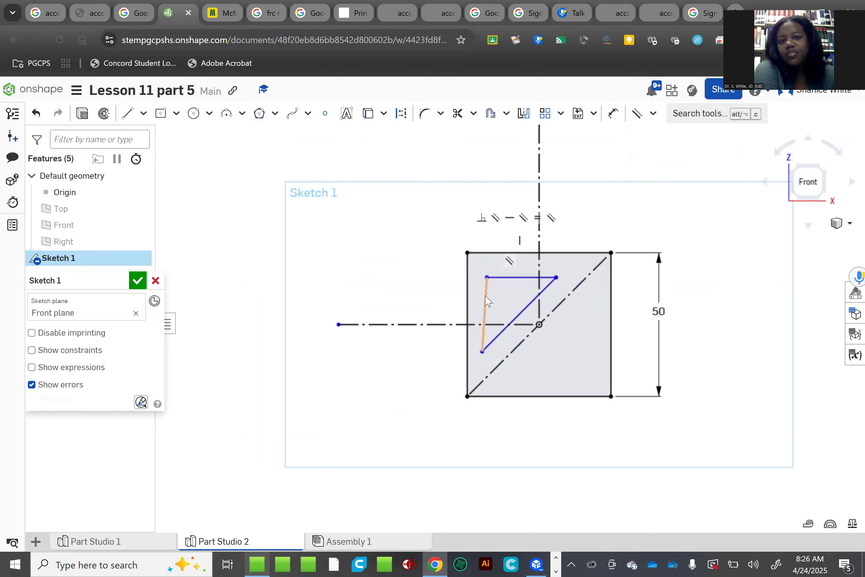
left_click(467, 296)
left_click(637, 112)
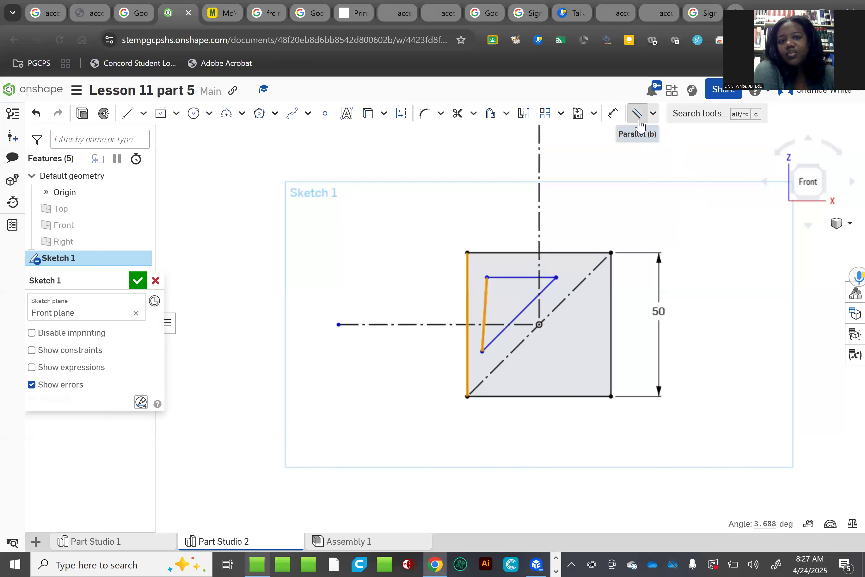
left_click(546, 296)
left_click(557, 306)
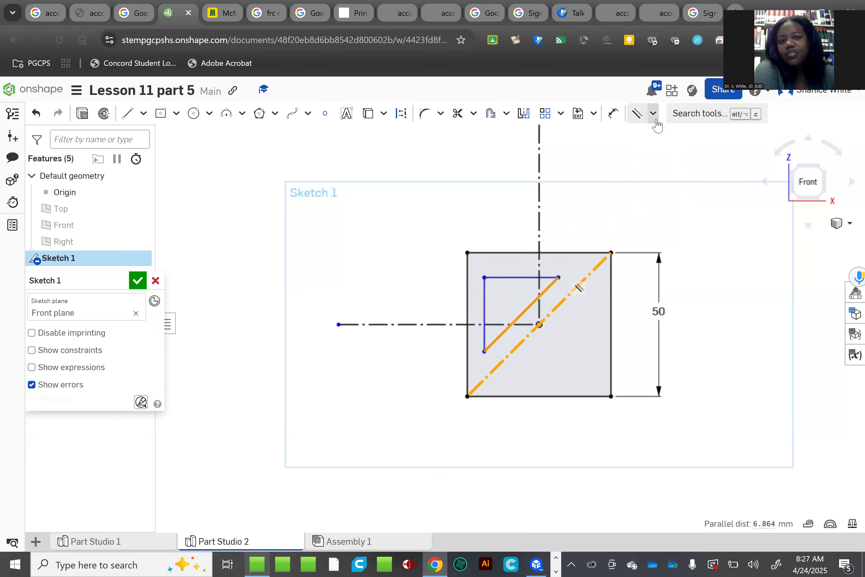
left_click(637, 114)
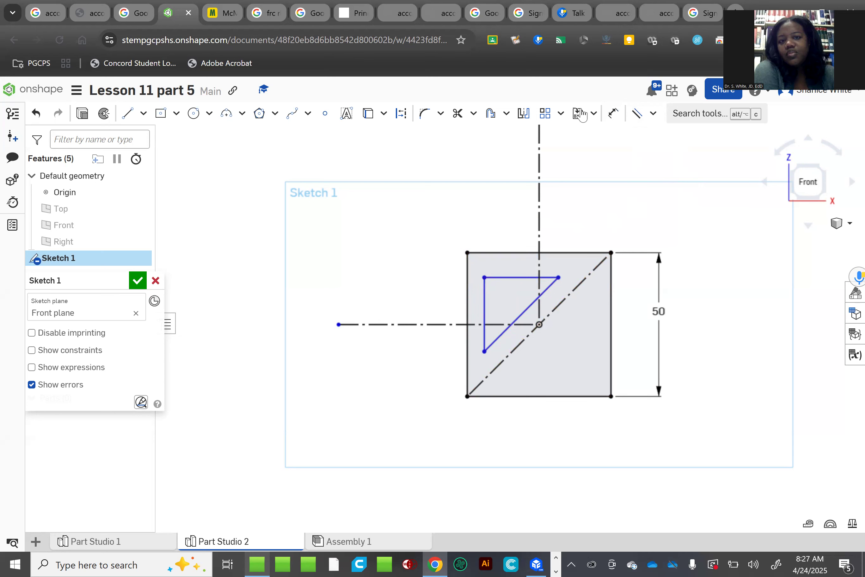
Dimension the gap between the triangle's top side and the square's top edge as 5 mm
left_click(613, 114)
left_click(511, 276)
left_click(497, 256)
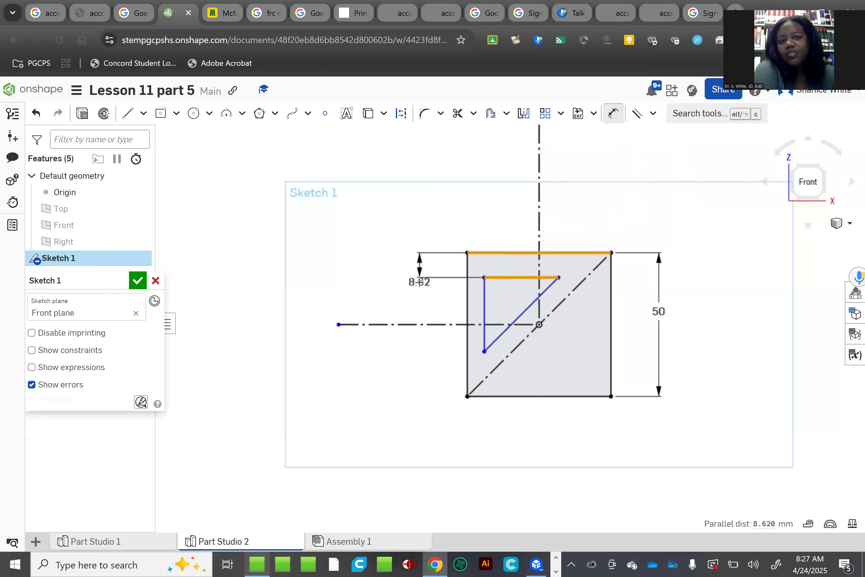
left_click(420, 282)
type("5")
key("Return")
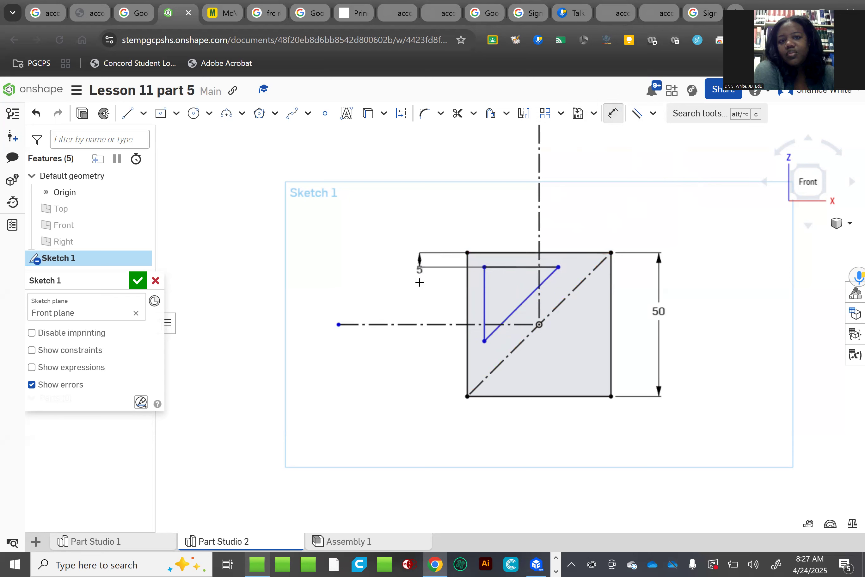
left_click(484, 282)
left_click(447, 292)
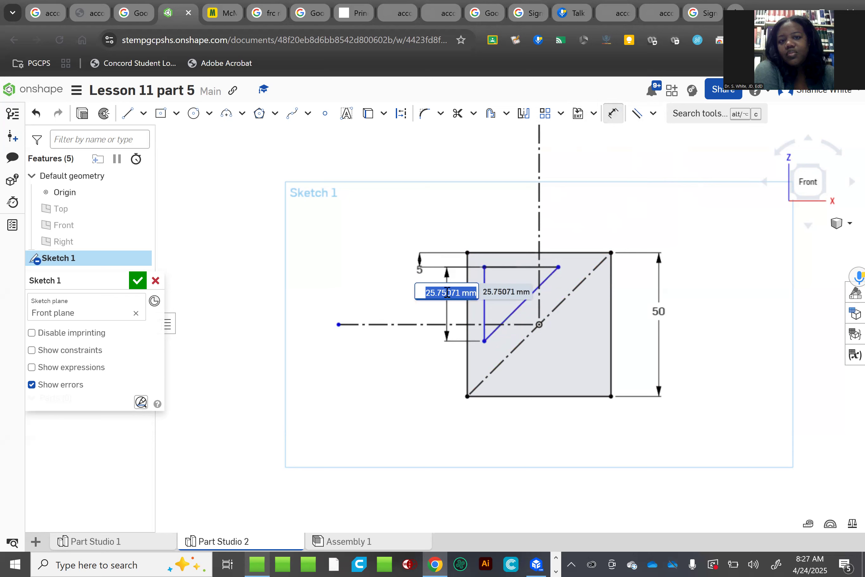
key("Return")
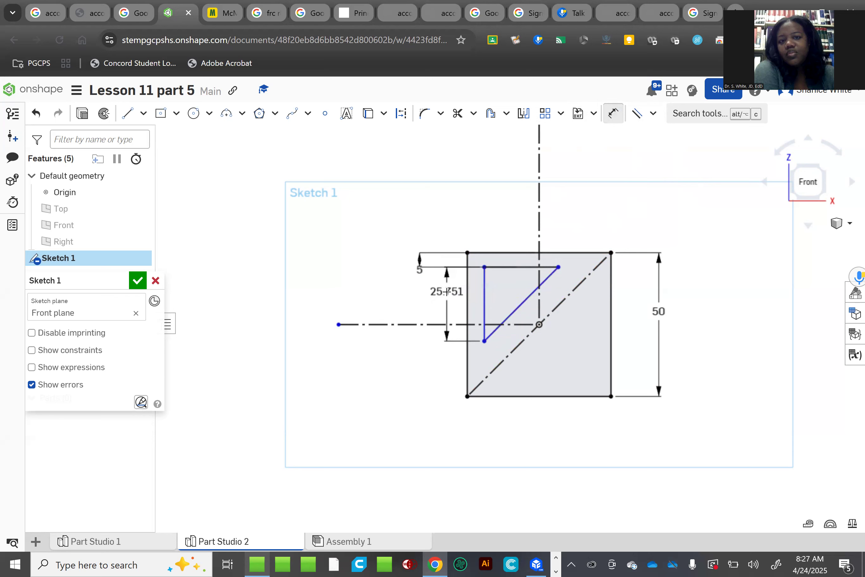
left_click(37, 112)
Dimension the gap between the triangle's vertical side and the square's left edge as 5 mm
left_click(612, 113)
left_click(483, 291)
left_click(468, 331)
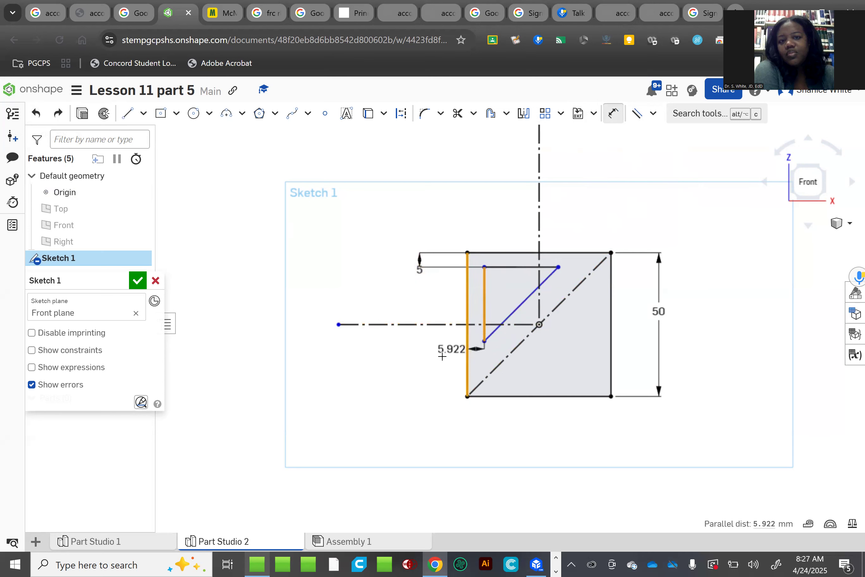
left_click(441, 356)
type("5")
key("Return")
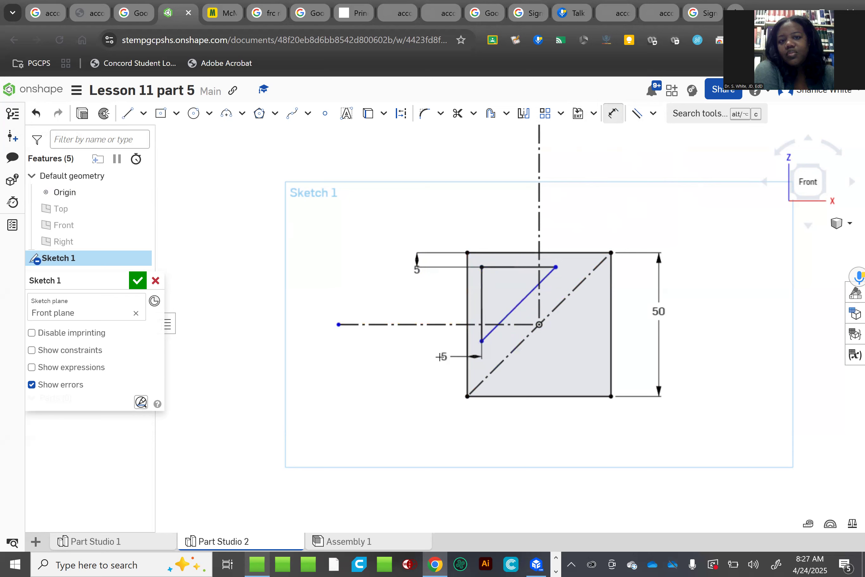
key("Escape")
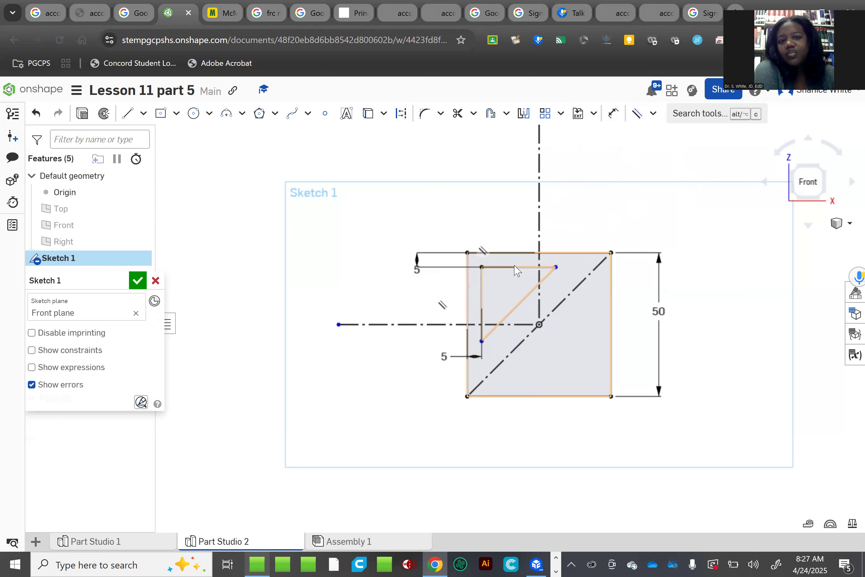
Mirror the triangle's three sides across the square's diagonal construction line
left_click(481, 284)
left_click(515, 307)
left_click(519, 345)
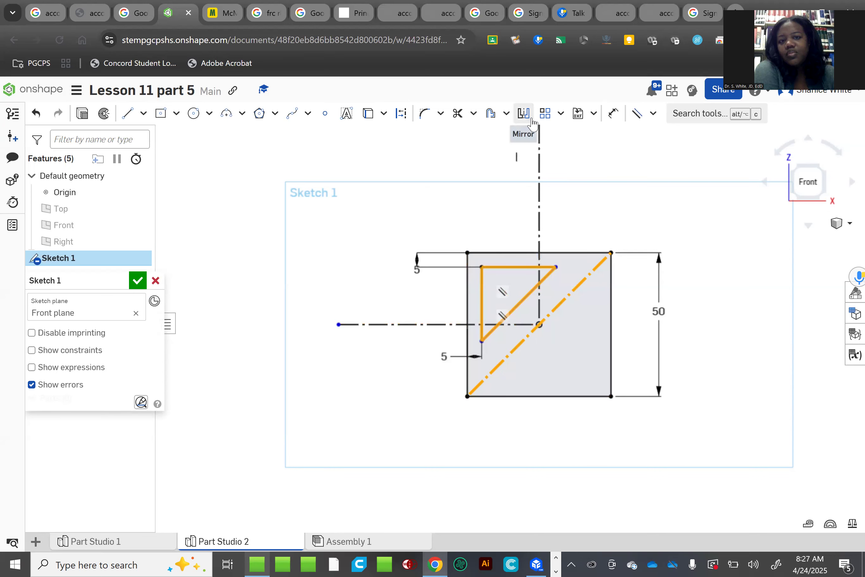
left_click(523, 113)
key("Escape")
Dimension the distance between the two triangles' parallel slanted sides as 5 mm
left_click(611, 116)
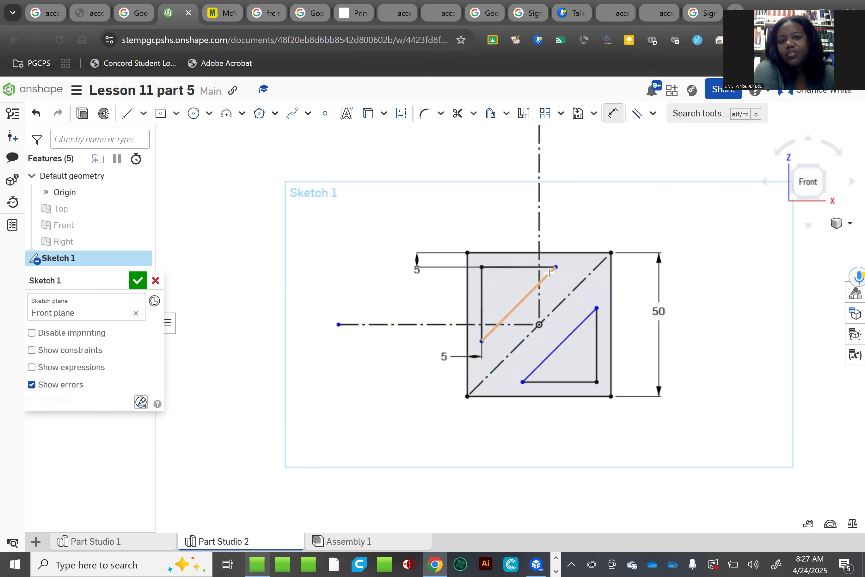
left_click(549, 283)
left_click(573, 331)
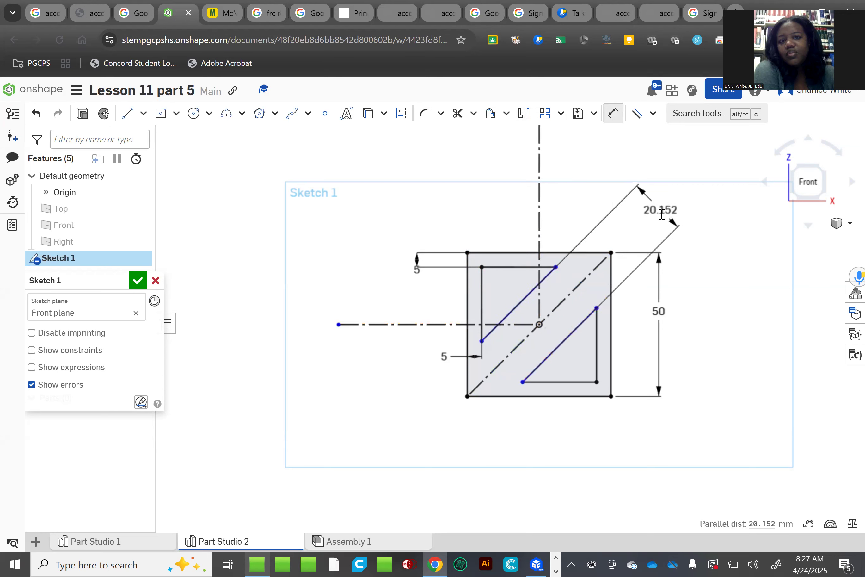
left_click(658, 213)
type("5")
key("Return")
key("Escape")
Fillet all six corners of the two triangles with a 2 mm radius
left_click(426, 116)
left_click(587, 267)
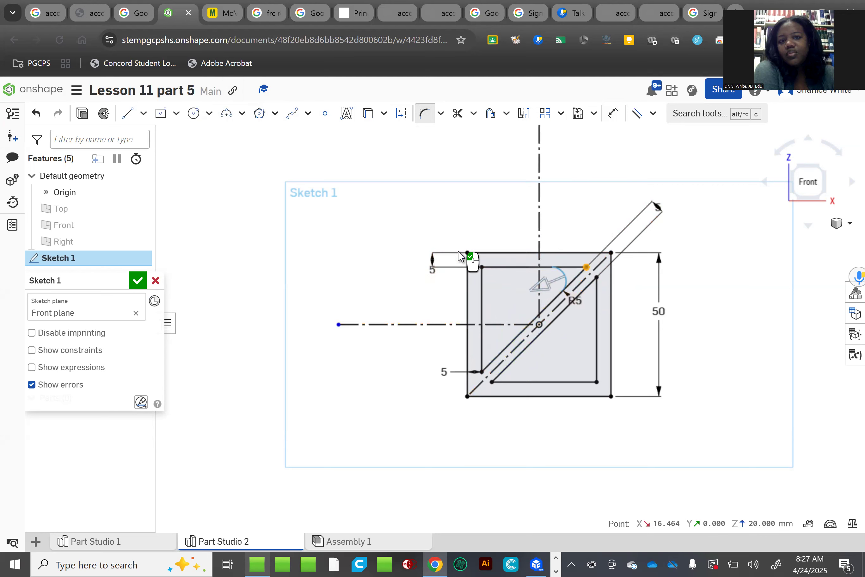
left_click(482, 267)
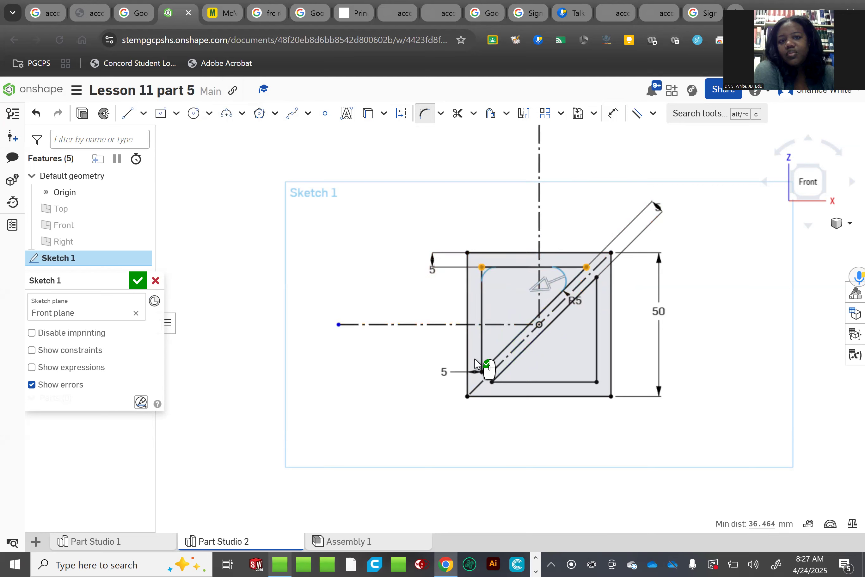
left_click(479, 370)
left_click(493, 381)
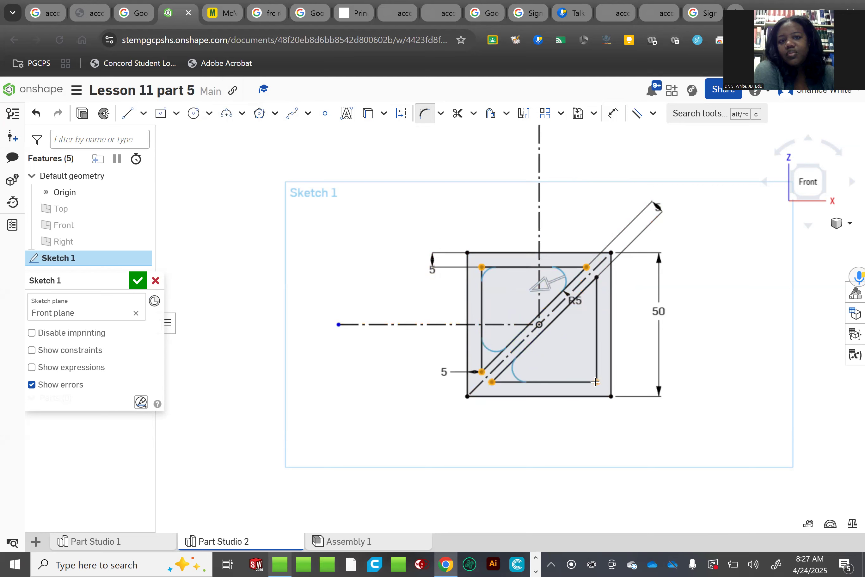
left_click(597, 277)
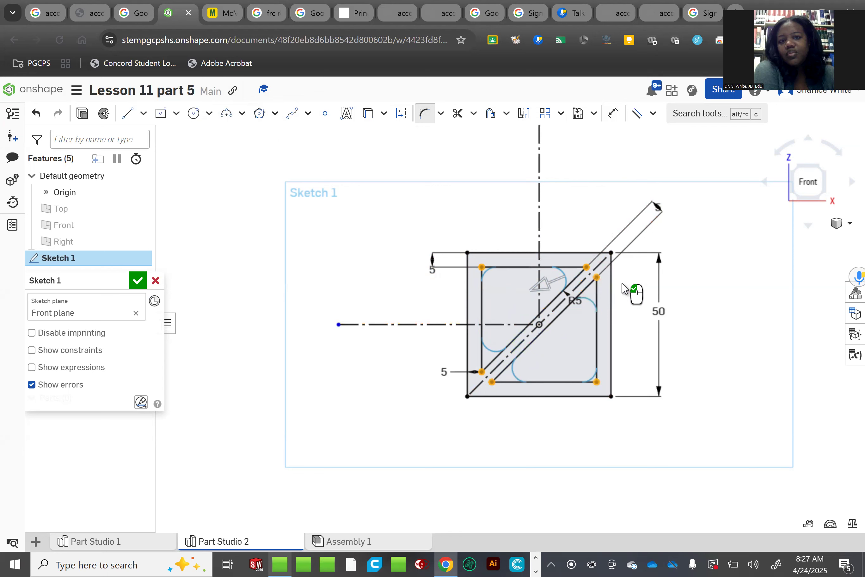
left_click(633, 303)
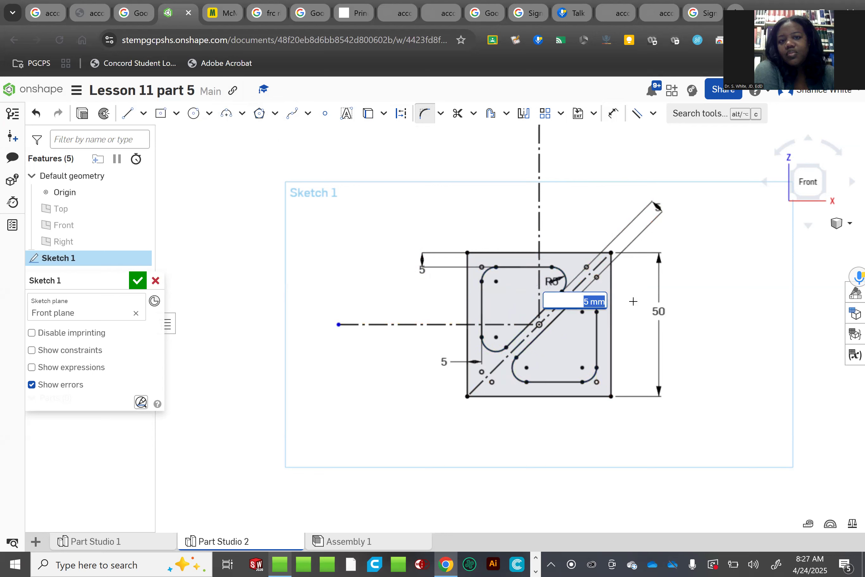
type("2")
key("Return")
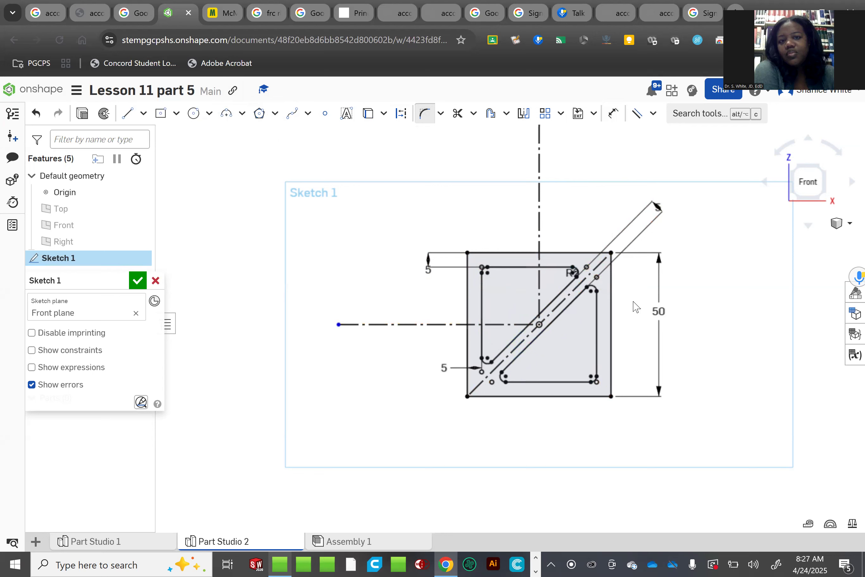
key("Escape")
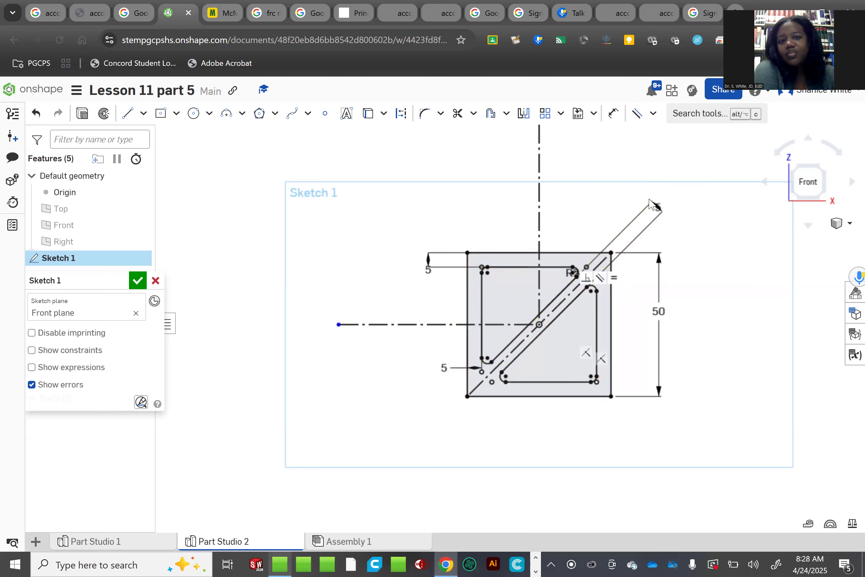
Move the diagonal gap, square height and two edge gap dimensions to tidier positions closer to the square
left_click_drag(657, 202, 607, 210)
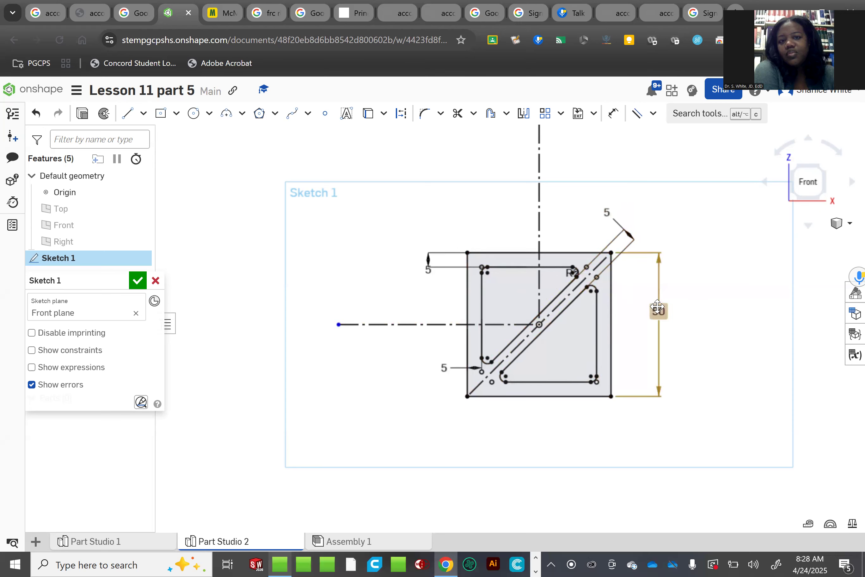
left_click_drag(644, 310, 616, 319)
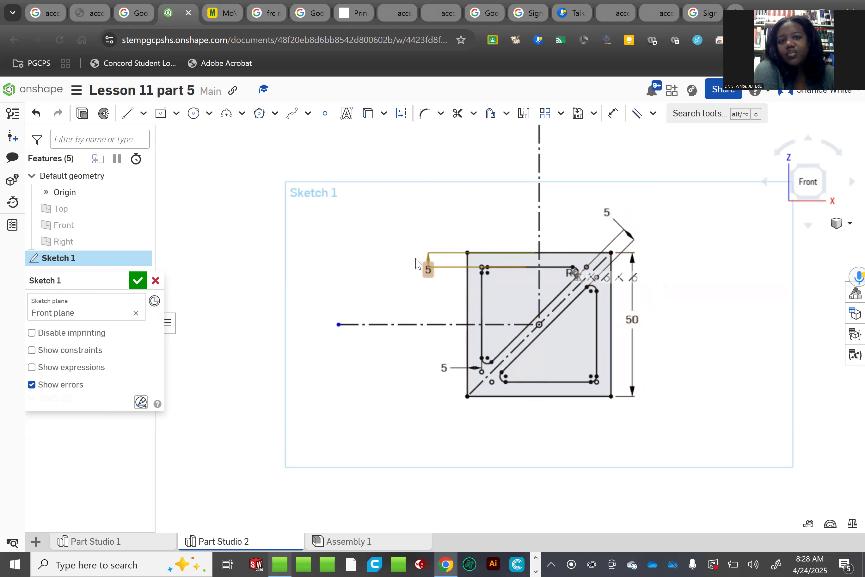
left_click_drag(431, 268, 454, 286)
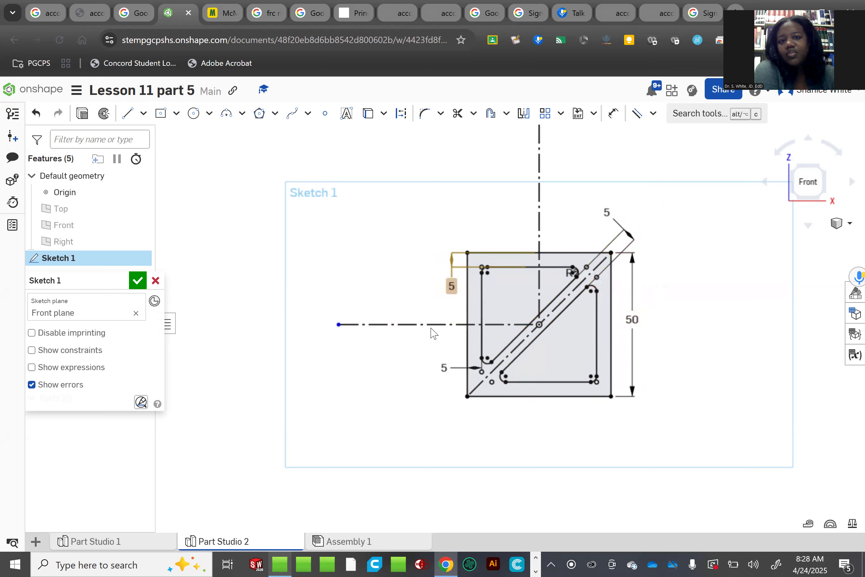
left_click_drag(449, 366, 452, 362)
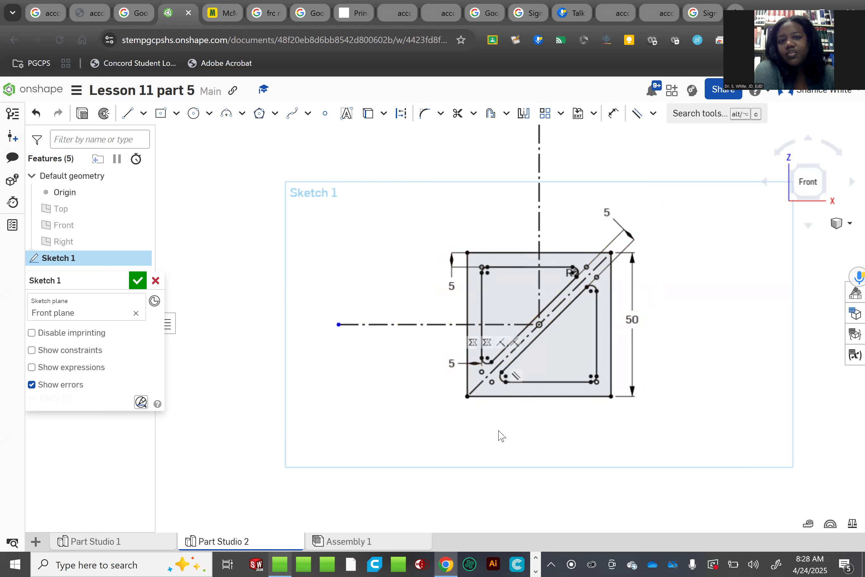
Start a linear pattern of the entire square truss profile and set the horizontal instance count to 1
scroll(499, 436, "up", 2)
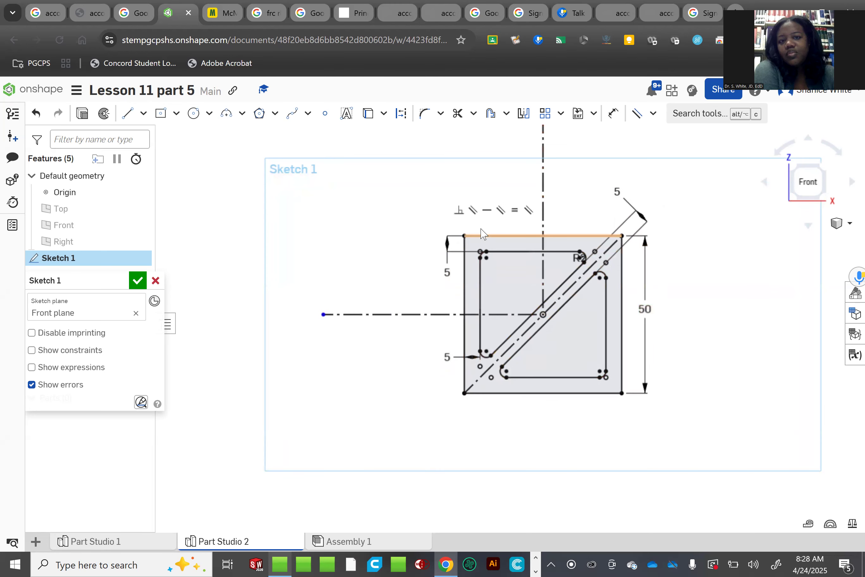
mouse_move(405, 201)
left_mouse_down()
mouse_move(577, 376)
mouse_move(676, 413)
left_mouse_up()
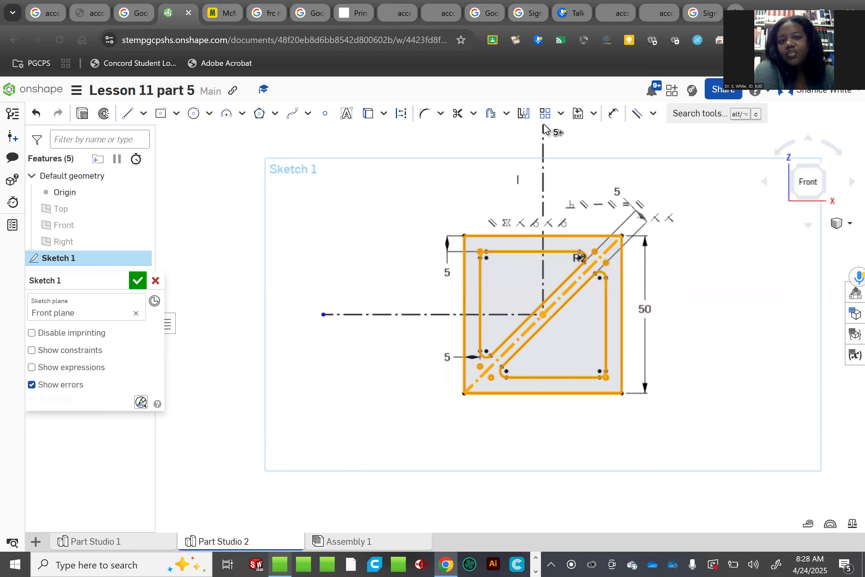
left_click(560, 113)
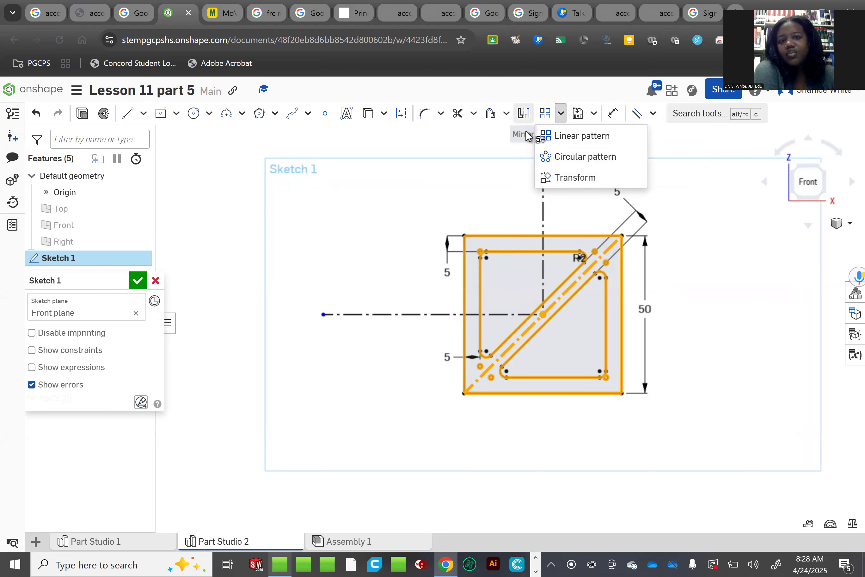
left_click(576, 136)
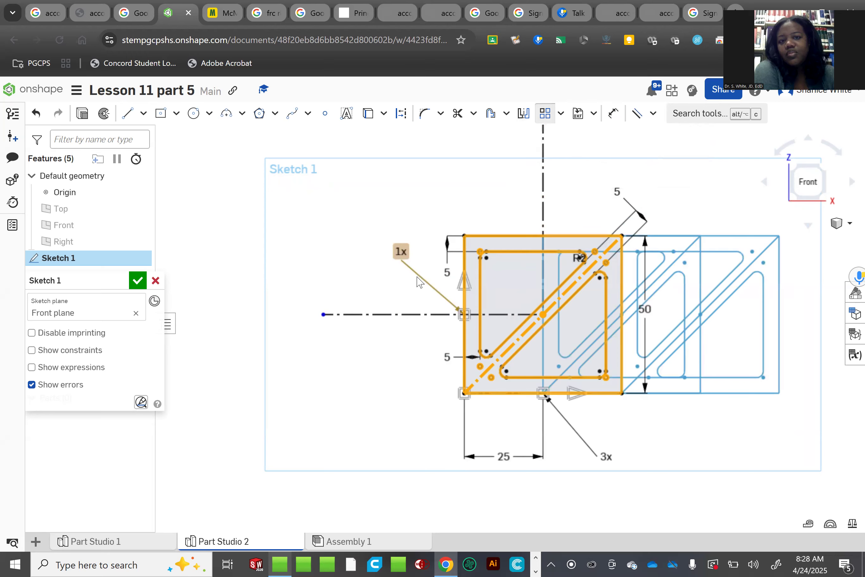
scroll(417, 280, "down", 2)
scroll(506, 412, "up", 1)
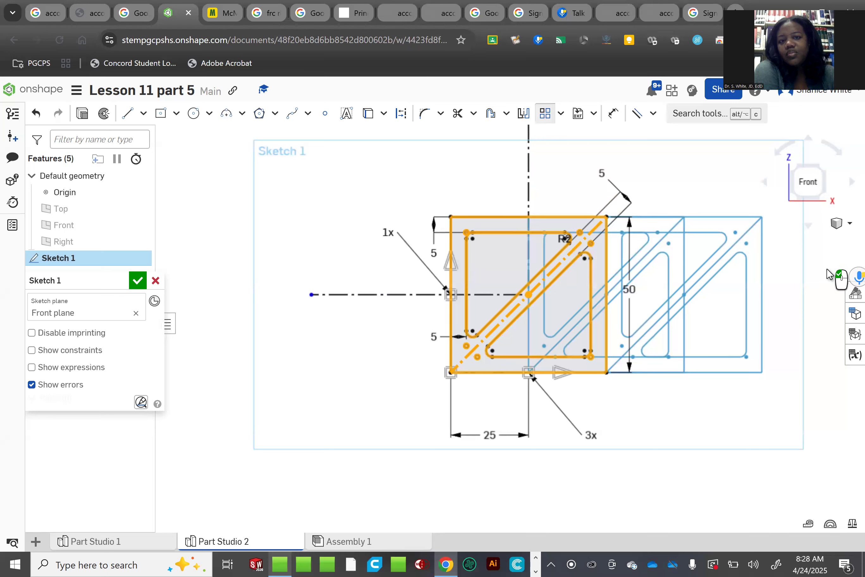
double_click(590, 436)
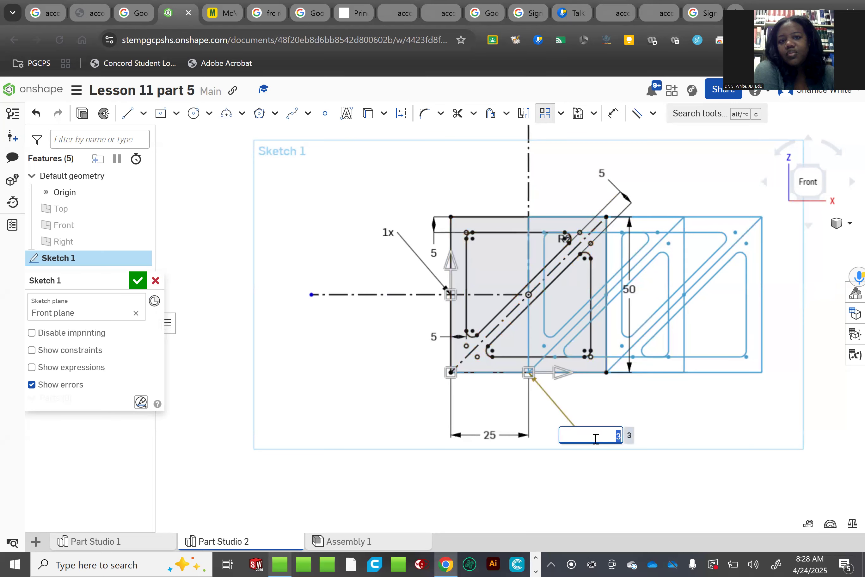
type("1")
key("Return")
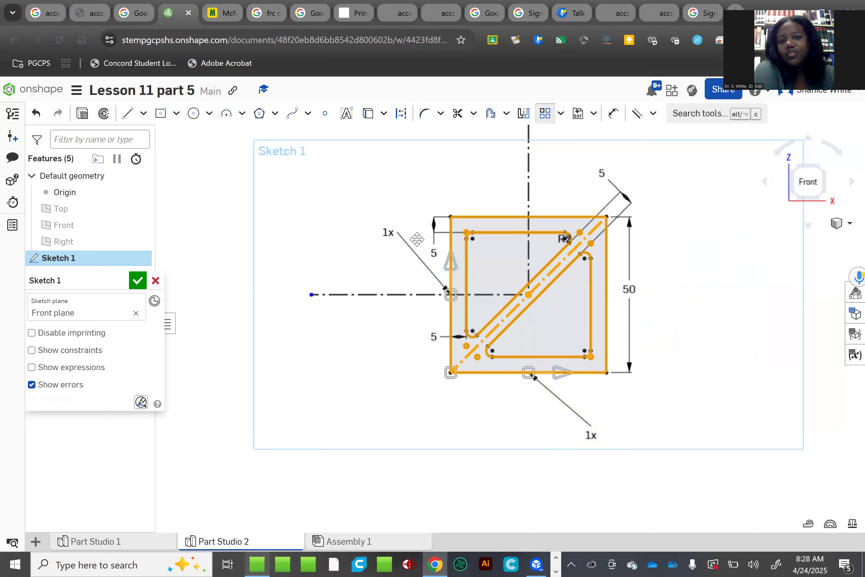
Set the vertical instance count to 6, checking it against the Part 5 drawing in the ENT260 PDF
double_click(385, 233)
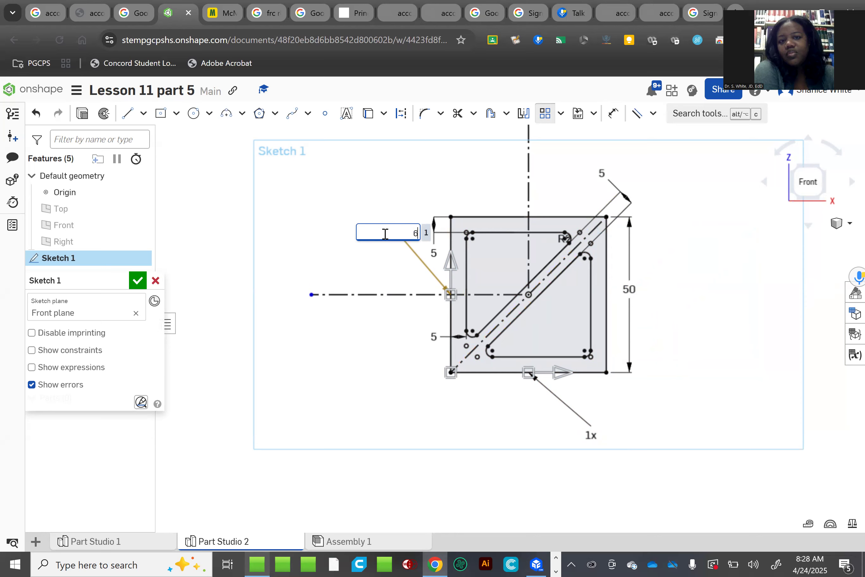
key("alt+Tab")
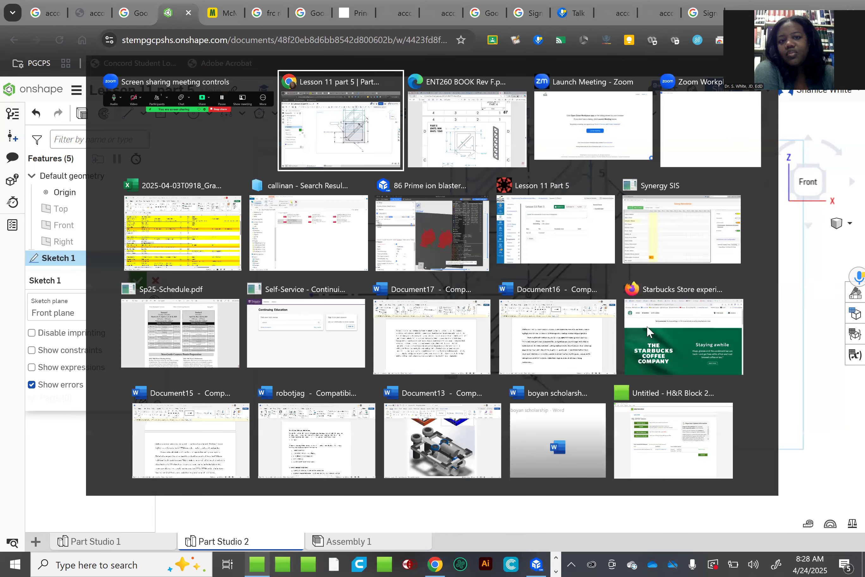
key("alt+Tab")
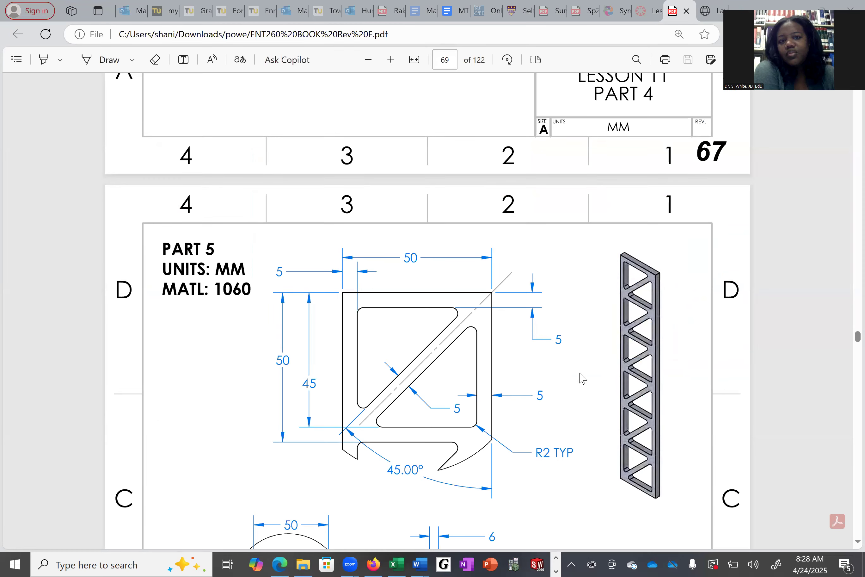
key("alt+Tab")
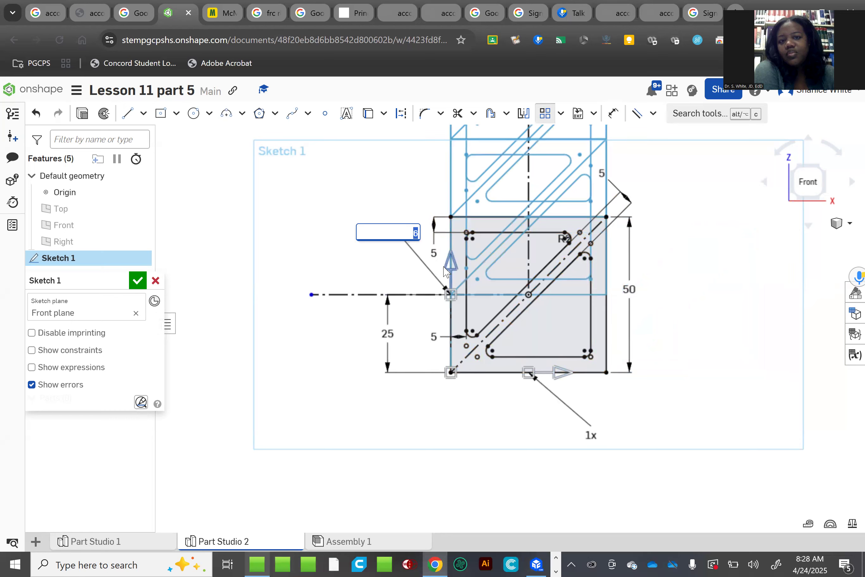
Flip the vertical pattern downward, stretch its spacing to about 45.4 mm and apply the pattern
left_click(450, 267)
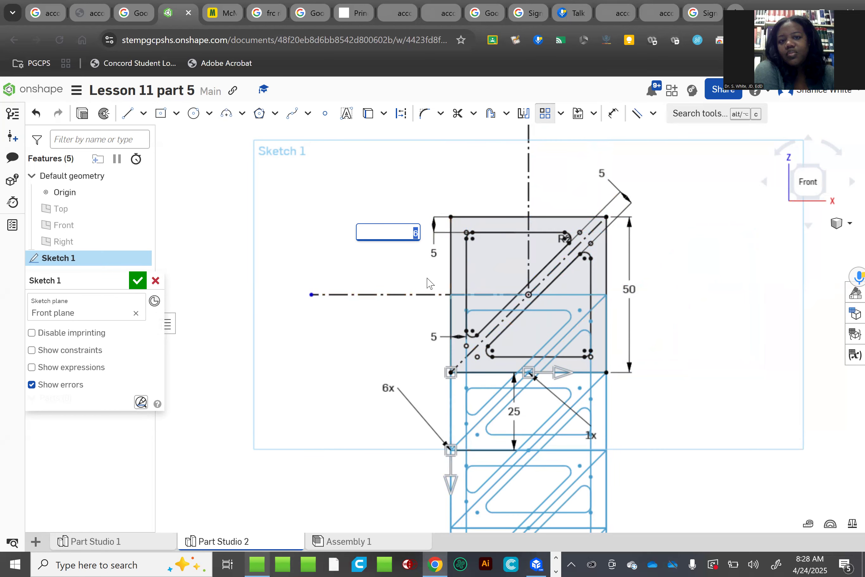
scroll(428, 277, "down", 3)
scroll(430, 278, "down", 2)
scroll(462, 521, "up", 3)
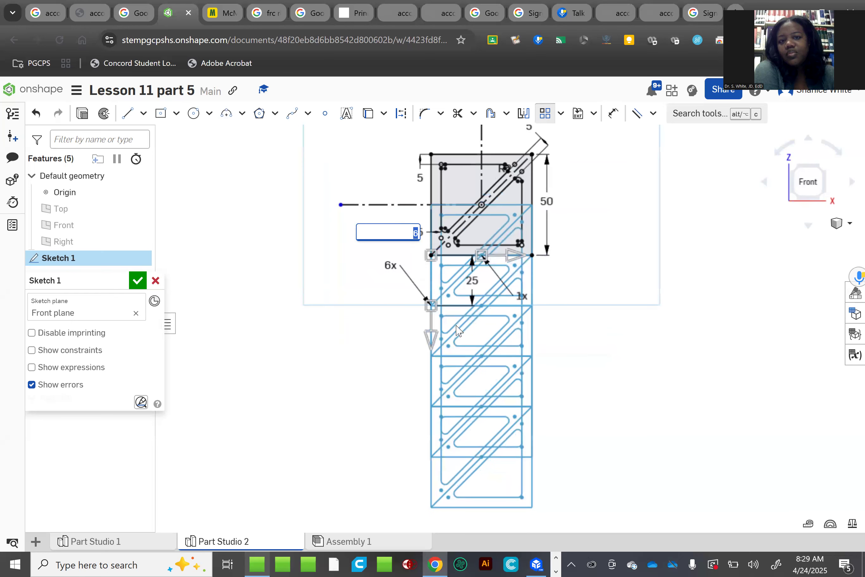
left_click_drag(428, 350, 426, 378)
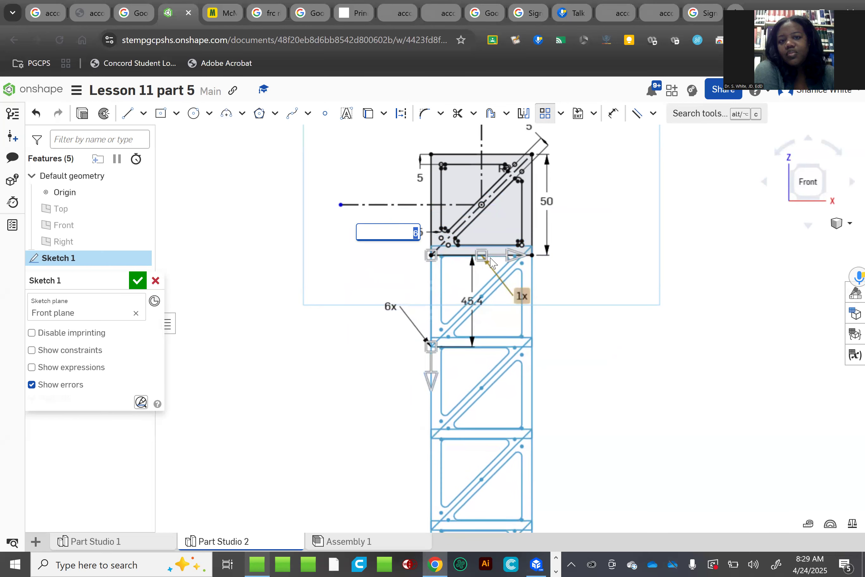
scroll(468, 245, "up", 3)
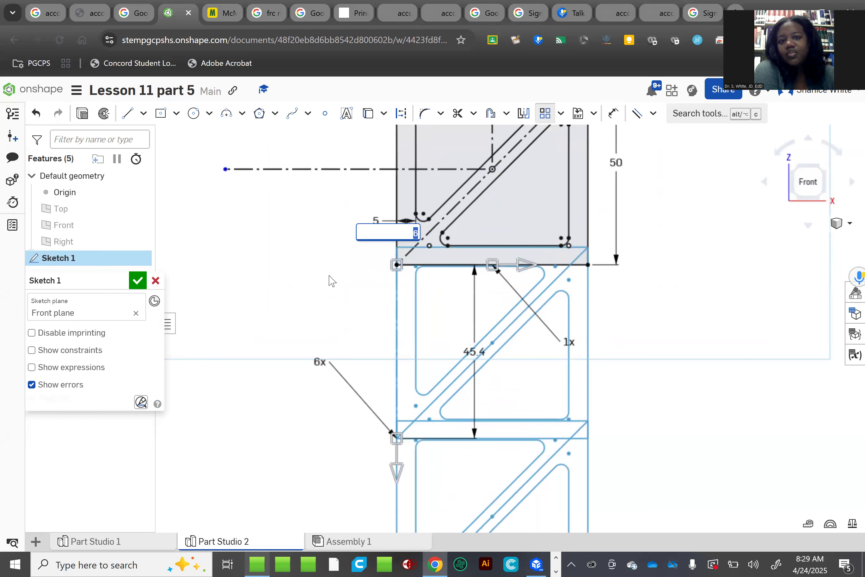
left_click(282, 282)
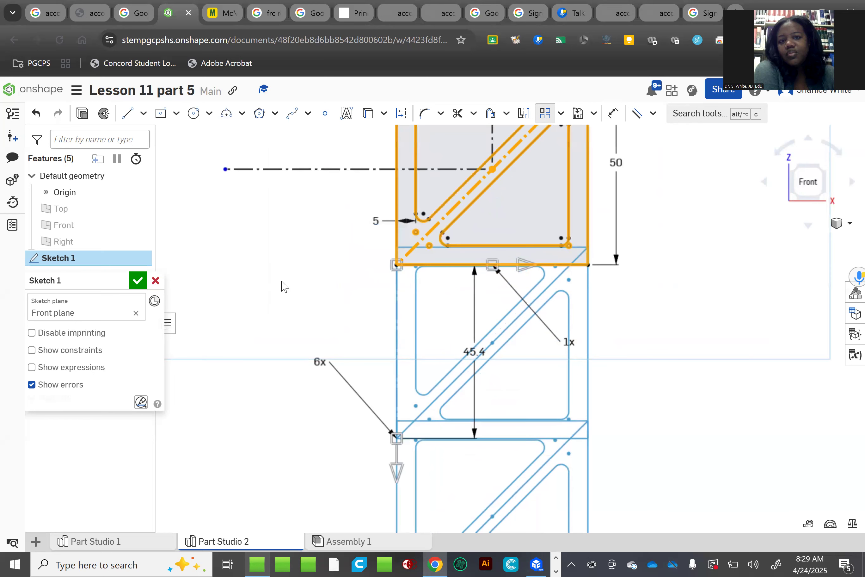
left_click(338, 294)
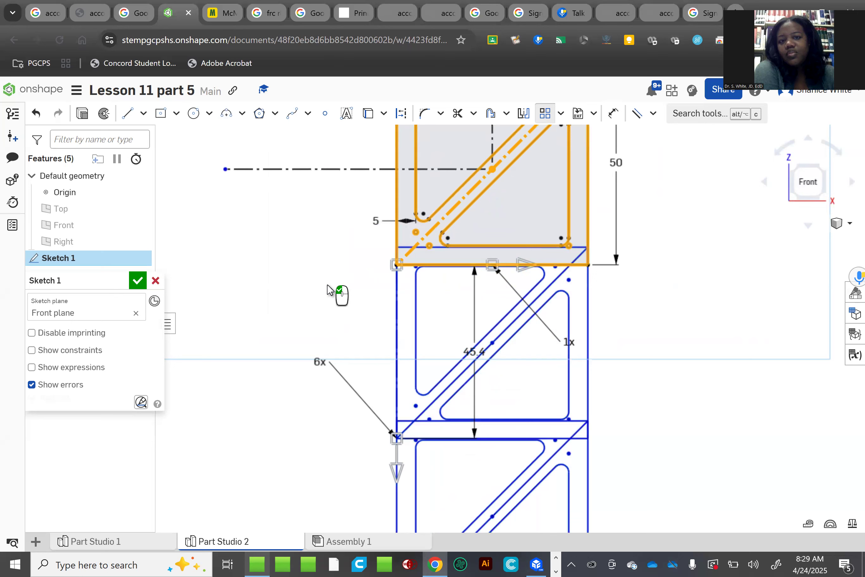
Inspect where the first two squares overlap and undo the linear pattern
scroll(563, 239, "up", 5)
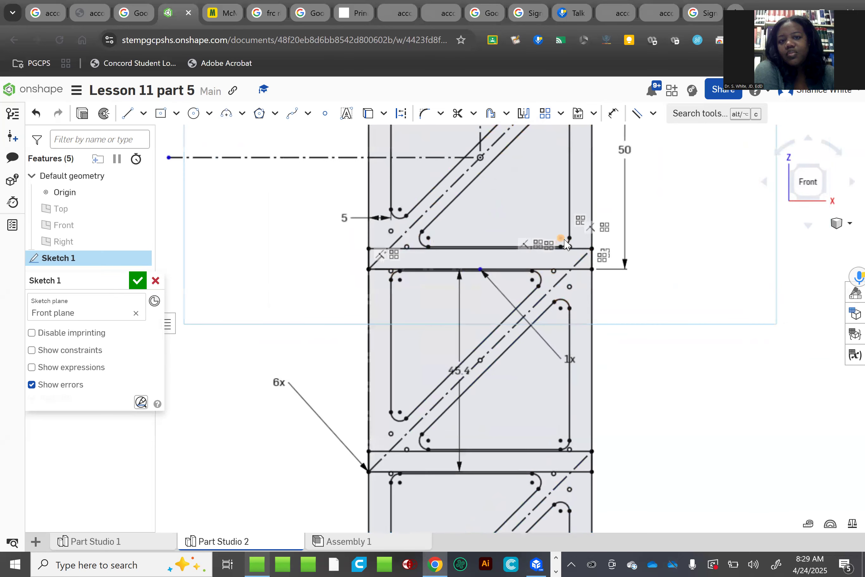
scroll(455, 290, "up", 3)
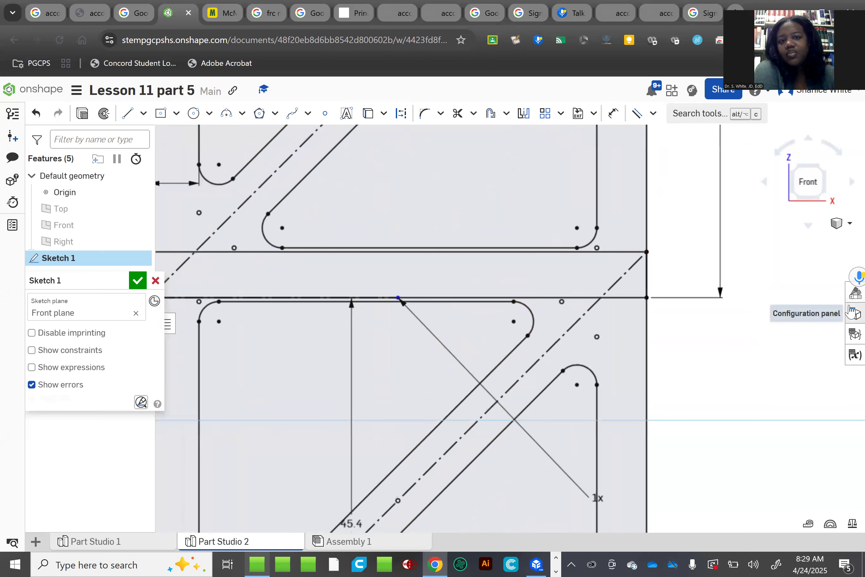
scroll(769, 371, "down", 5)
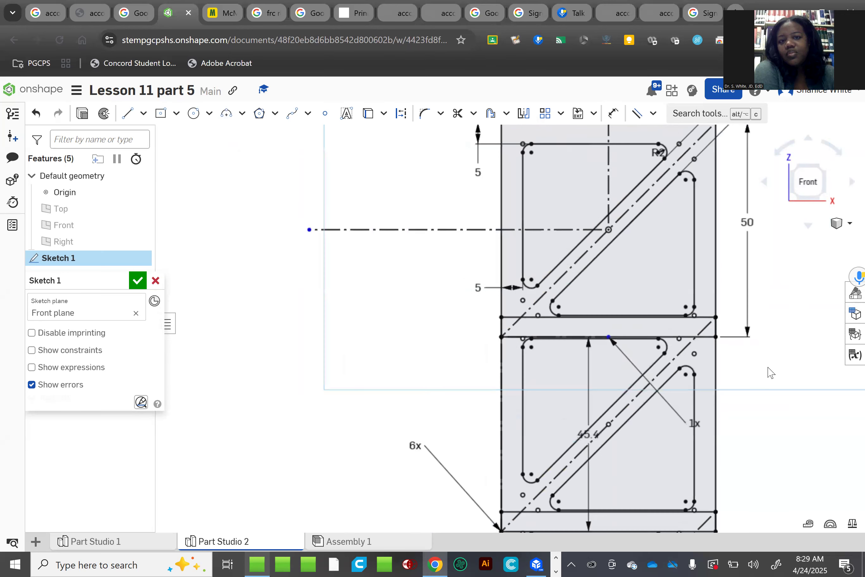
scroll(369, 366, "down", 2)
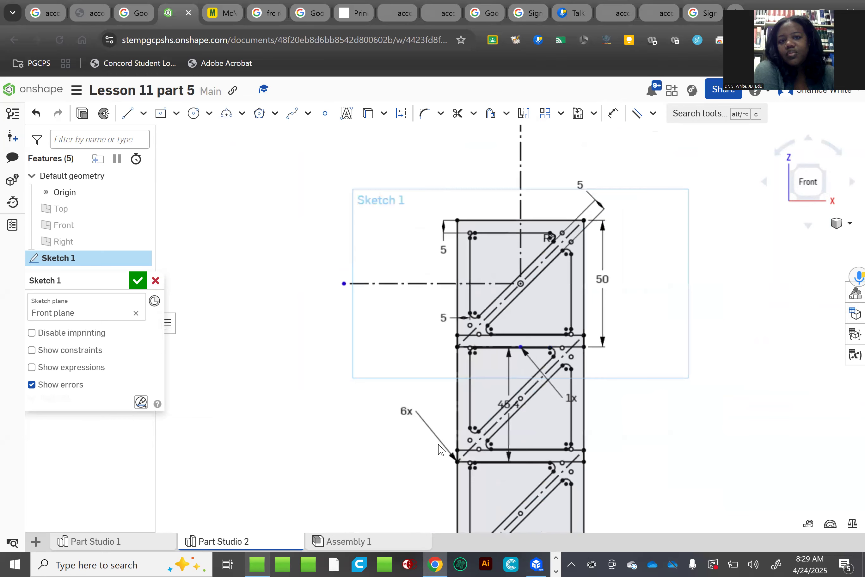
scroll(437, 440, "down", 2)
scroll(519, 381, "up", 3)
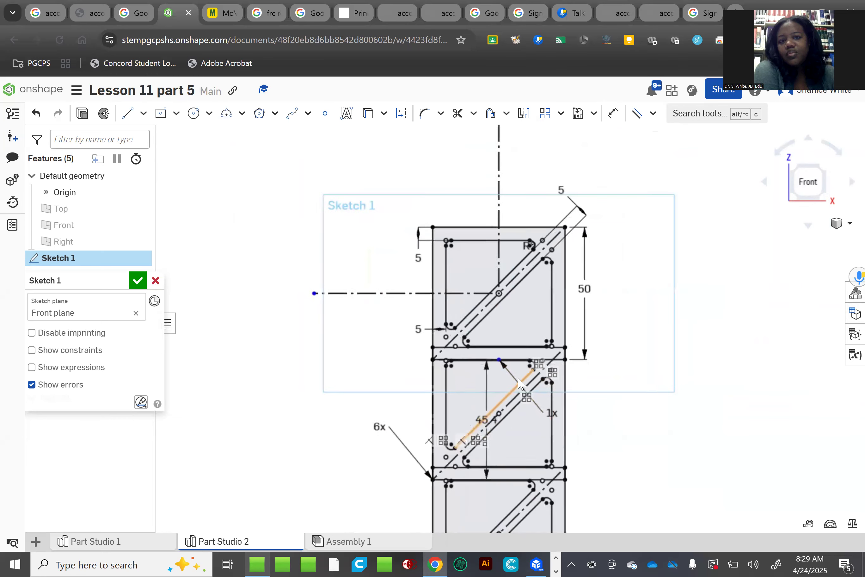
scroll(520, 380, "up", 6)
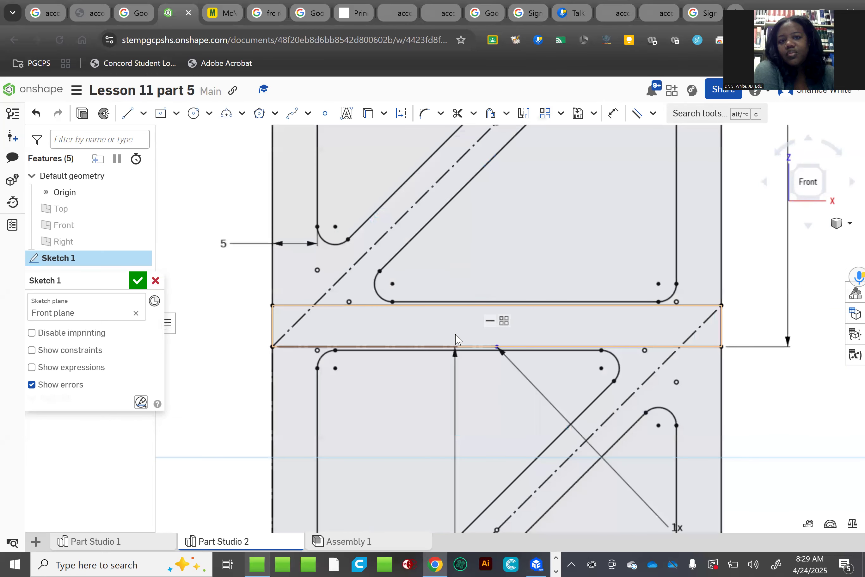
left_click(34, 115)
scroll(277, 306, "down", 8)
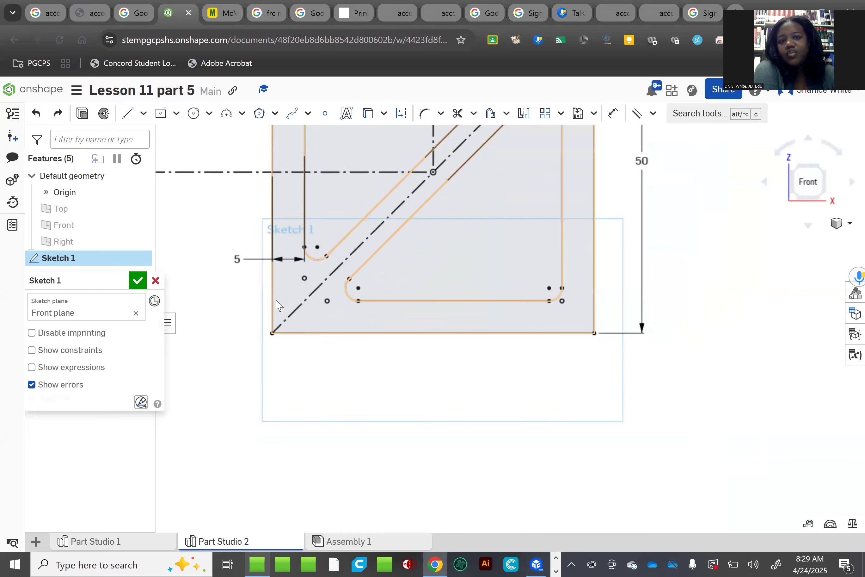
Start a new linear pattern of the whole truss profile with 6 vertical instances and 1 horizontal instance
left_click_drag(219, 166, 419, 347)
left_click(545, 114)
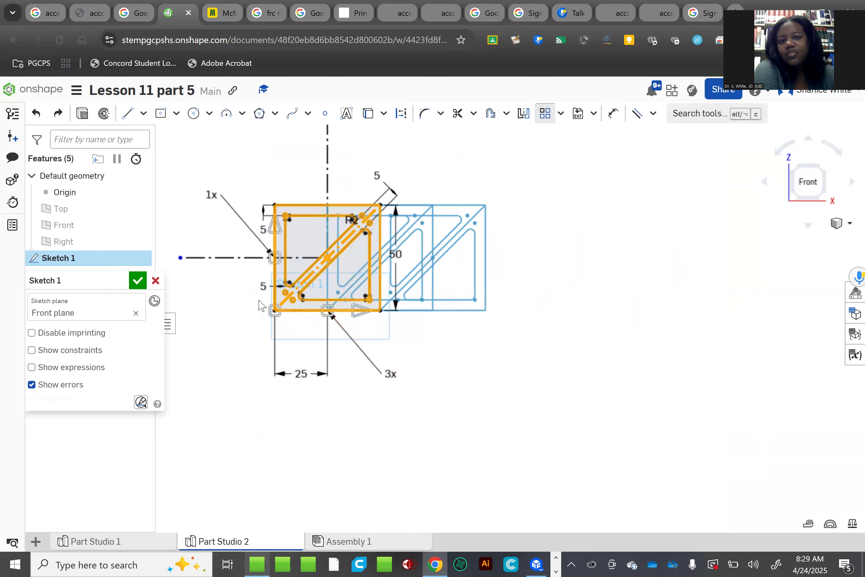
left_click(221, 194)
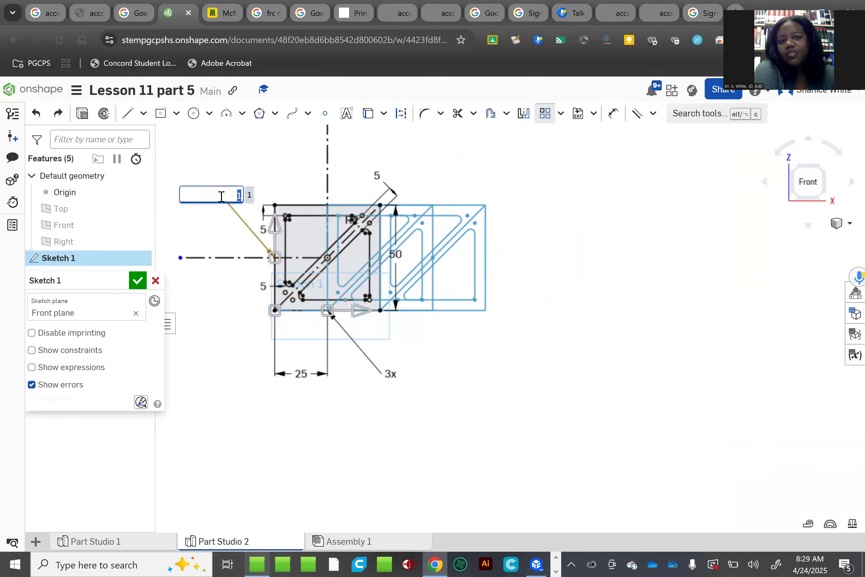
key("Return")
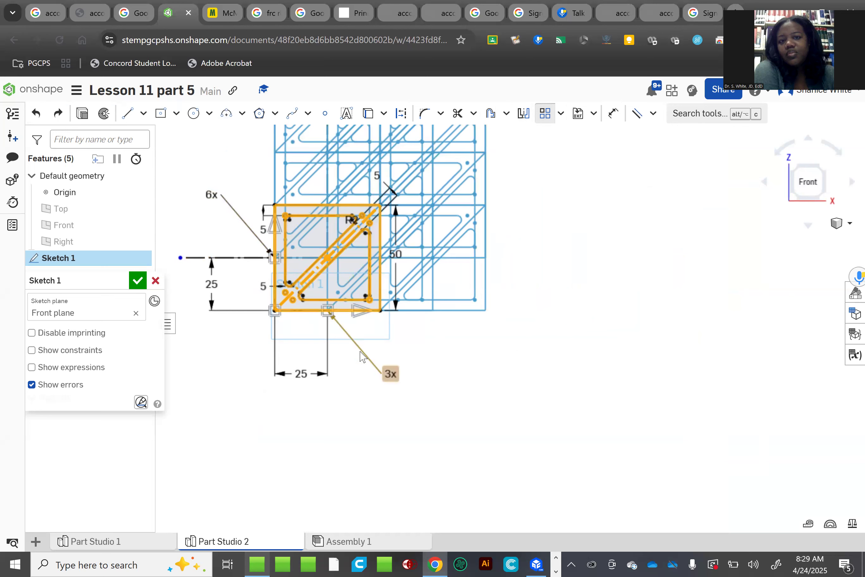
left_click(386, 369)
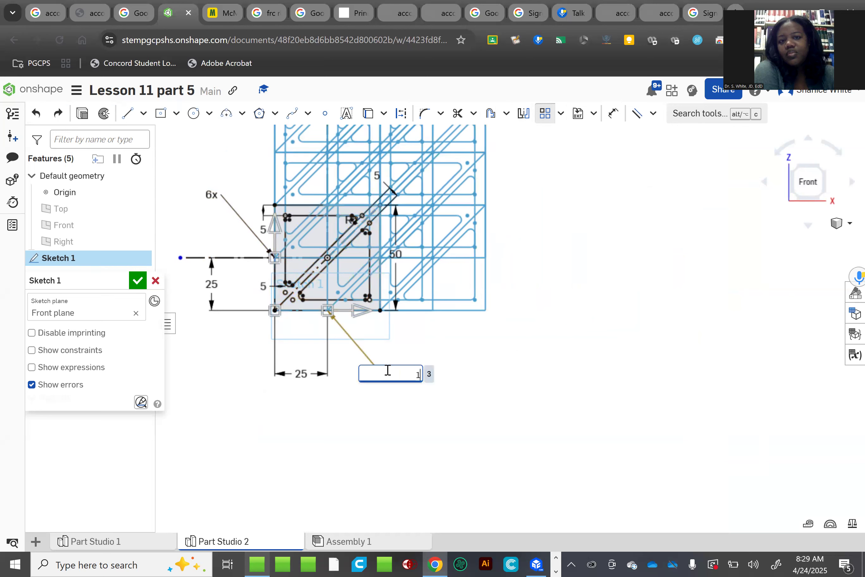
type("1")
key("Return")
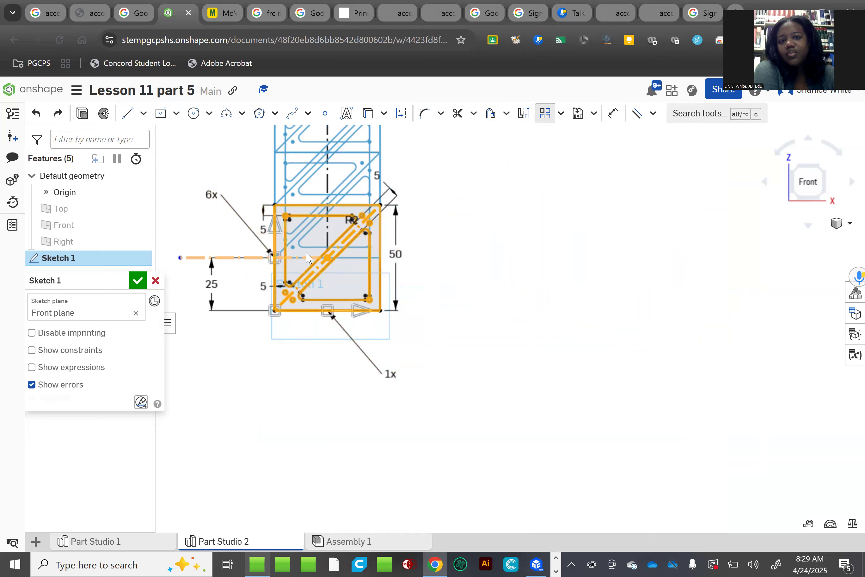
Flip the vertical direction of the pattern so the truss copies run downward, and look over the preview
left_click(267, 224)
scroll(359, 420, "down", 2)
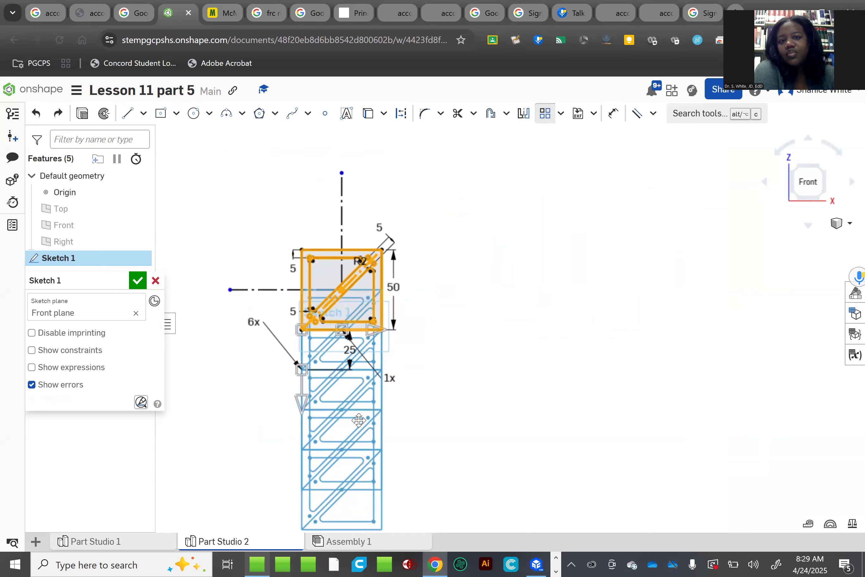
scroll(338, 496, "down", 5)
scroll(339, 496, "up", 2)
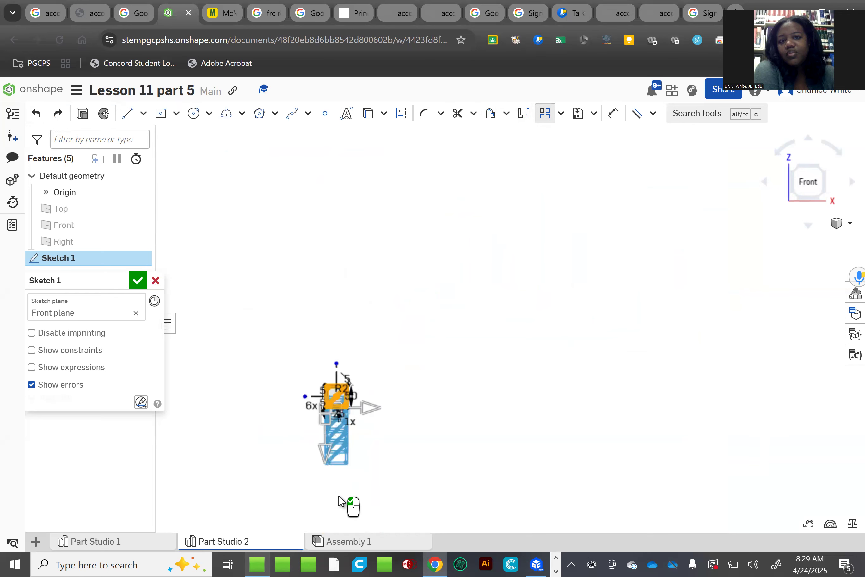
scroll(373, 486, "up", 5)
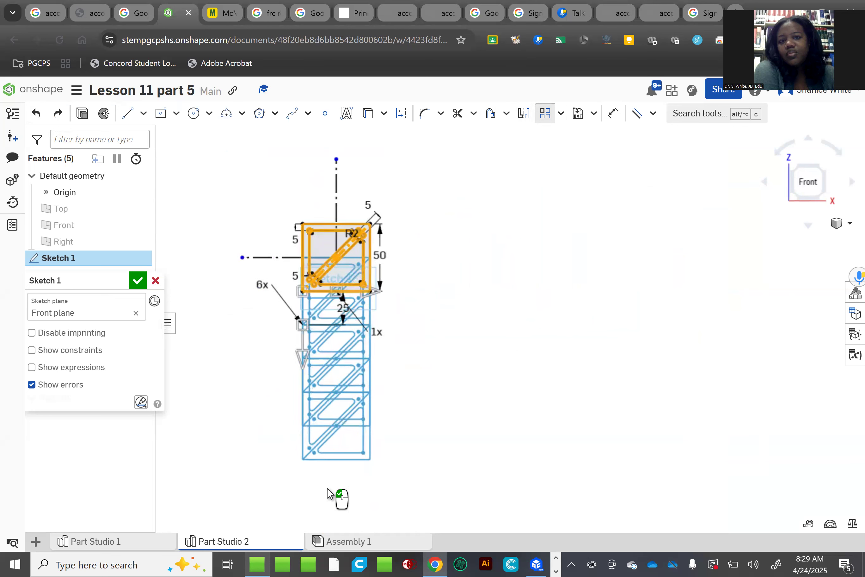
scroll(327, 493, "up", 3)
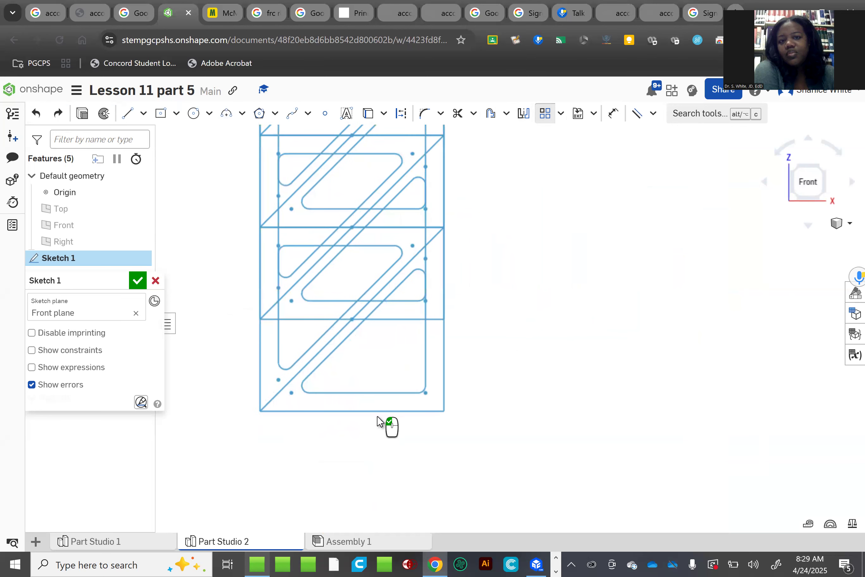
mouse_move(379, 411)
left_mouse_down()
mouse_move(386, 441)
mouse_move(487, 339)
left_mouse_up()
scroll(488, 339, "down", 8)
scroll(484, 287, "up", 5)
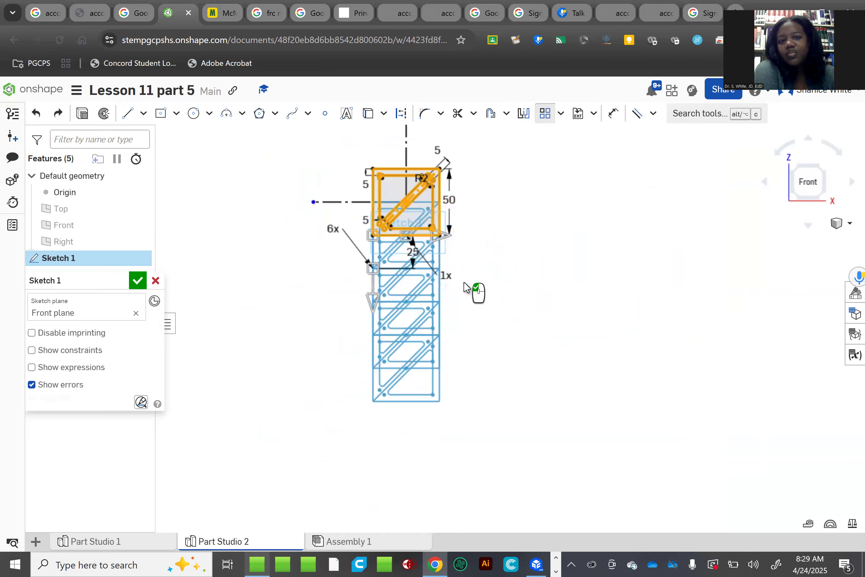
Stretch the vertical spacing to about 44.7 mm, apply the linear pattern and undo it after inspecting the overlap between squares
mouse_move(299, 302)
left_mouse_down()
mouse_move(298, 366)
mouse_move(300, 346)
left_mouse_up()
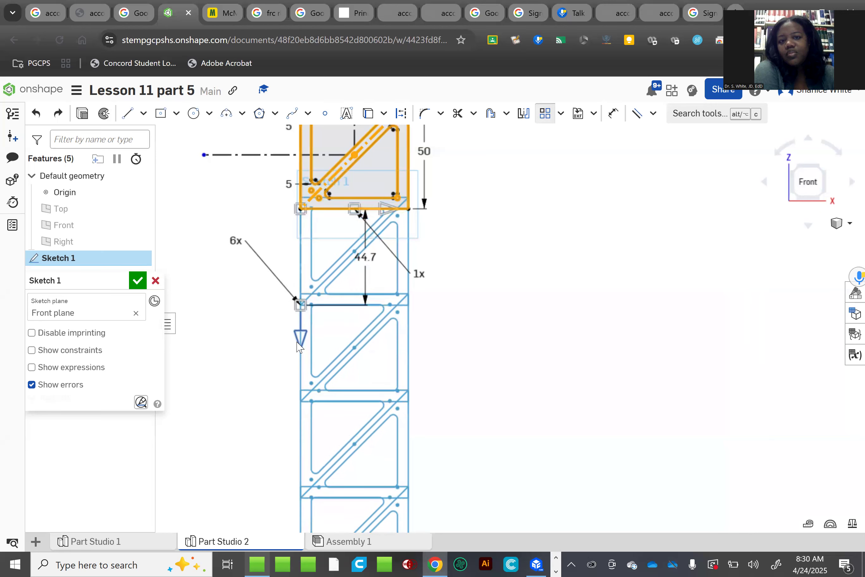
left_click(462, 279)
scroll(312, 197, "up", 8)
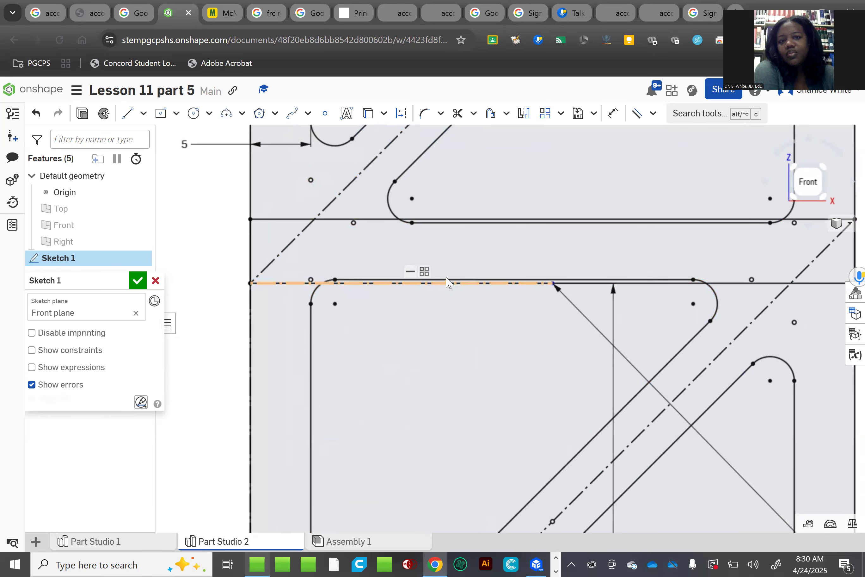
left_click(35, 112)
Select the whole truss profile and start a linear pattern with 1 horizontal instance and 6 vertical instances
scroll(315, 293, "down", 8)
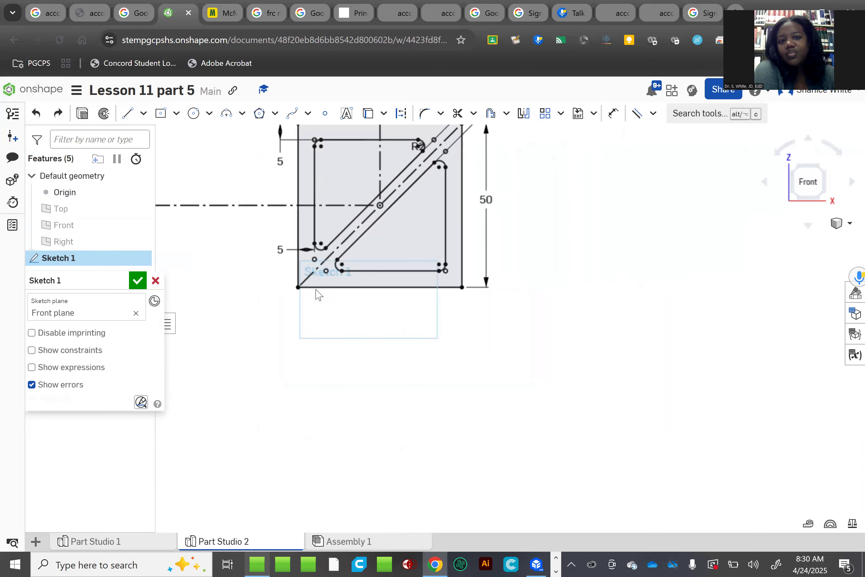
left_click_drag(257, 143, 443, 351)
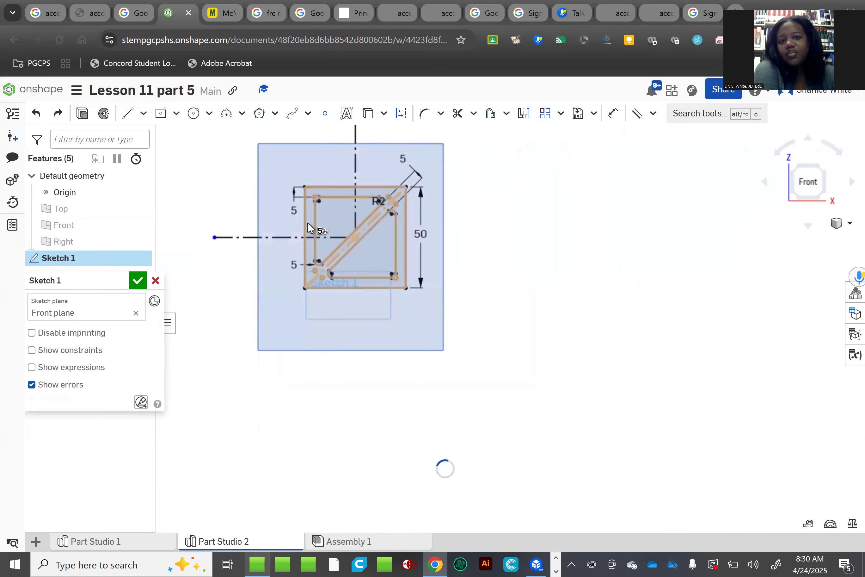
left_click(545, 113)
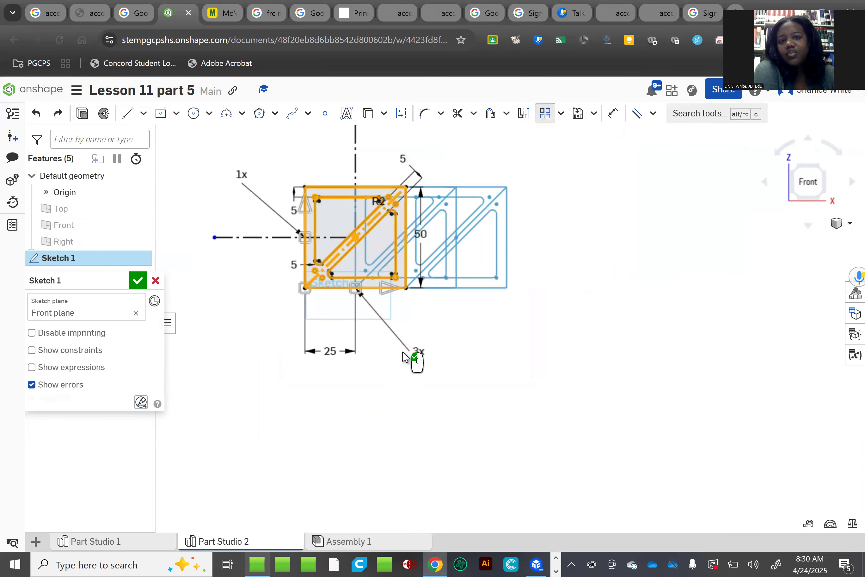
left_click(414, 351)
key("Return")
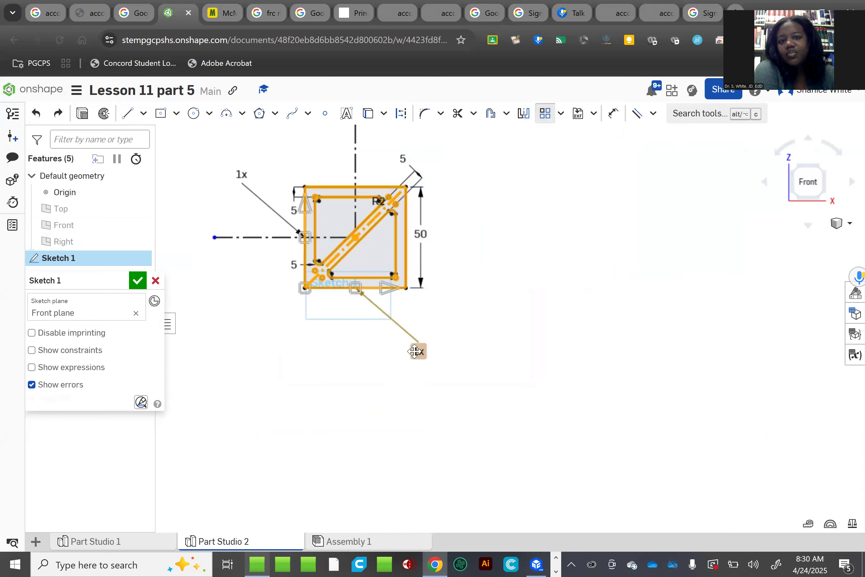
left_click(241, 174)
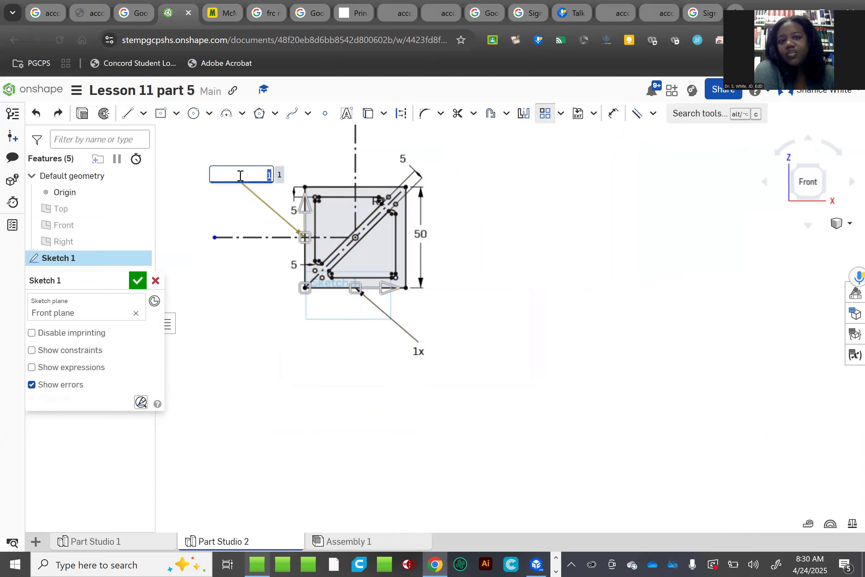
type("6")
key("Return")
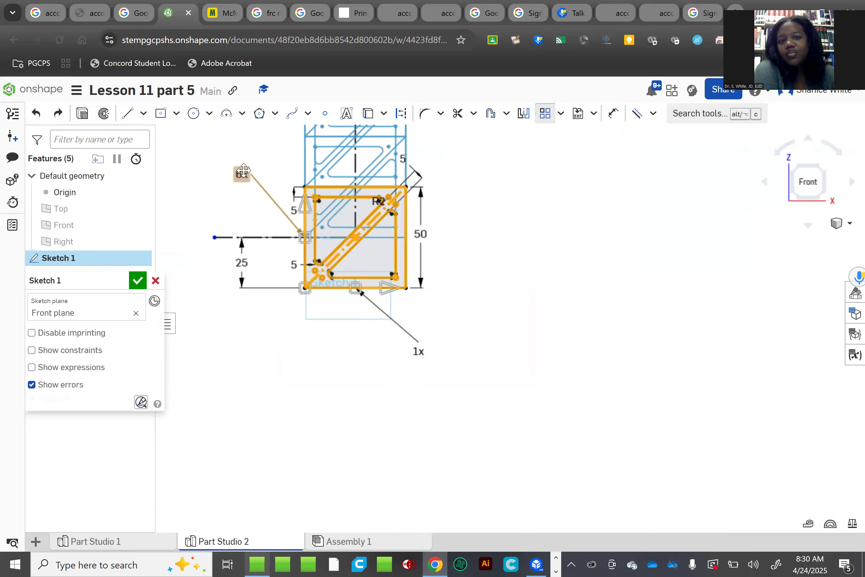
Flip the vertical pattern downward and stretch its spacing to about 44.6 mm
left_click(306, 205)
scroll(293, 266, "up", 3)
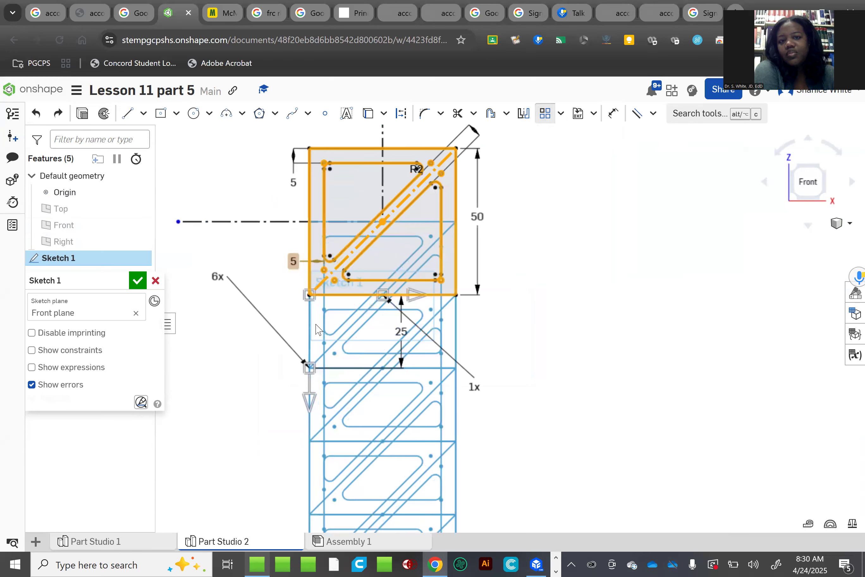
scroll(315, 329, "up", 1)
scroll(311, 337, "up", 3)
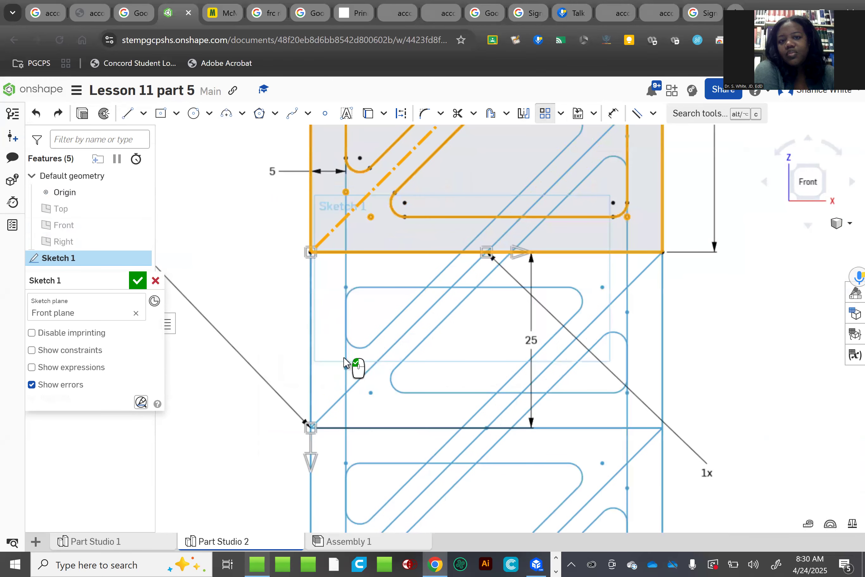
left_click_drag(315, 459, 328, 536)
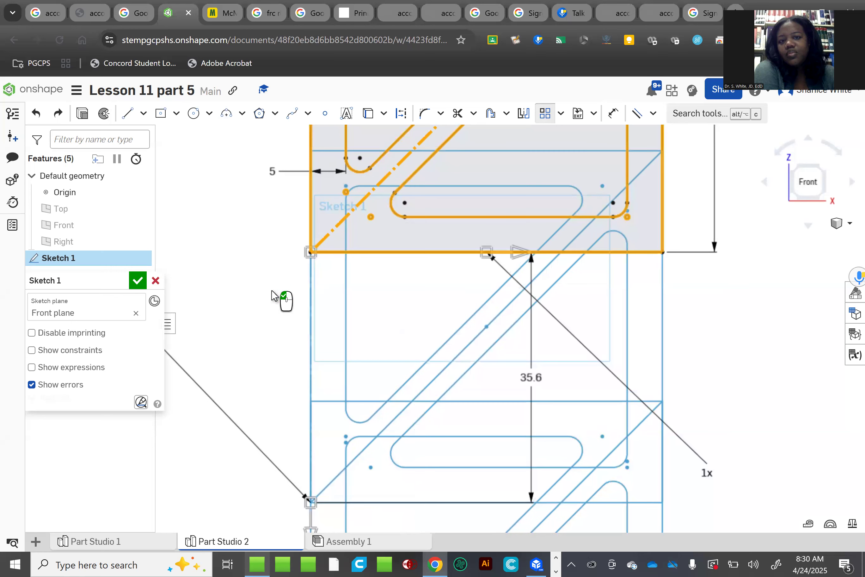
scroll(279, 294, "down", 2)
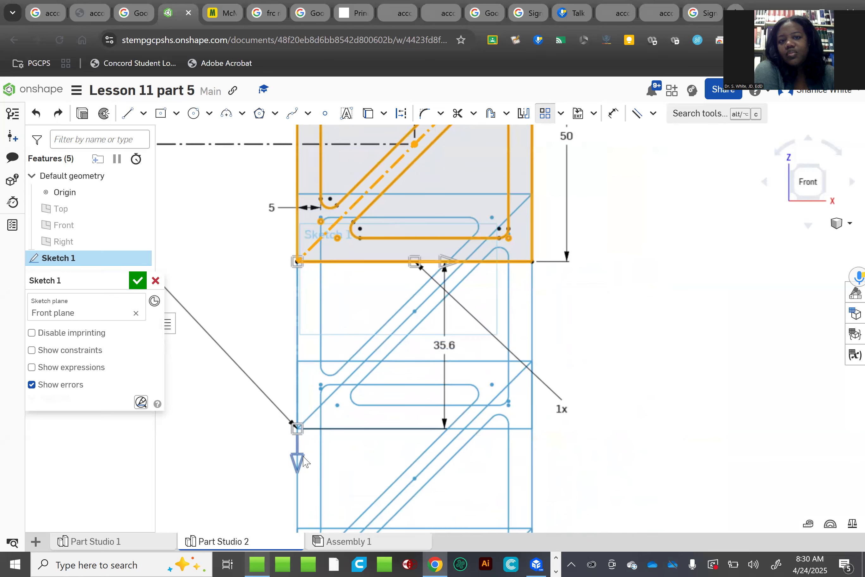
left_click_drag(296, 467, 303, 500)
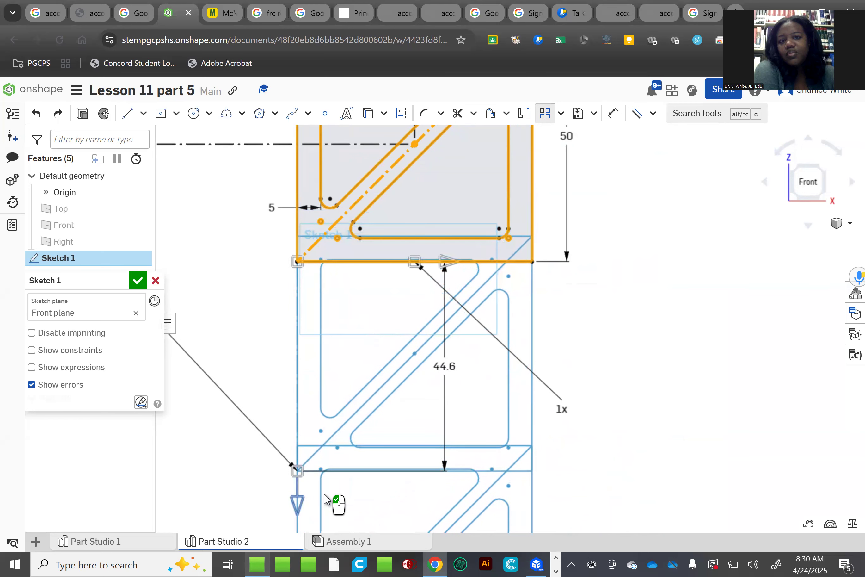
Fine-tune the vertical pattern spacing to 45 mm so the bars of adjacent squares line up, and apply the linear pattern
scroll(371, 460, "up", 1)
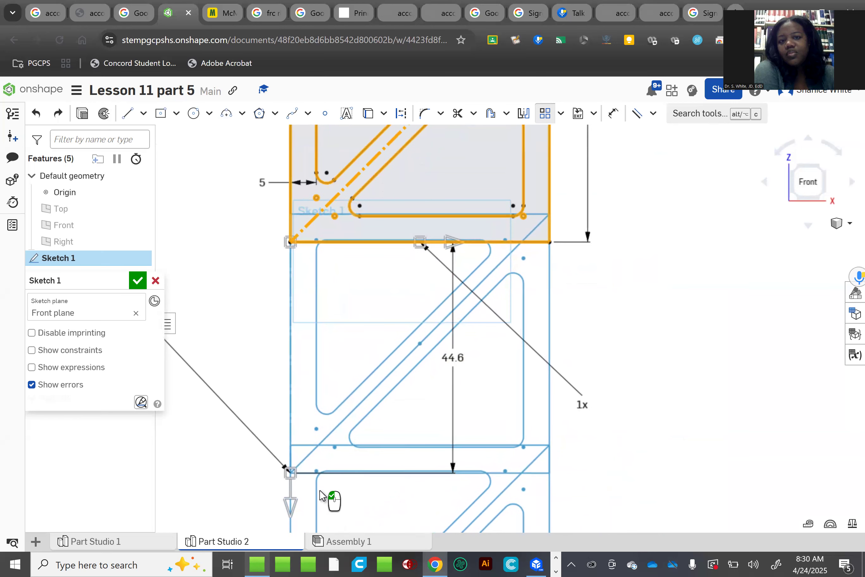
scroll(292, 500, "up", 1)
scroll(351, 511, "up", 1)
scroll(354, 512, "up", 3)
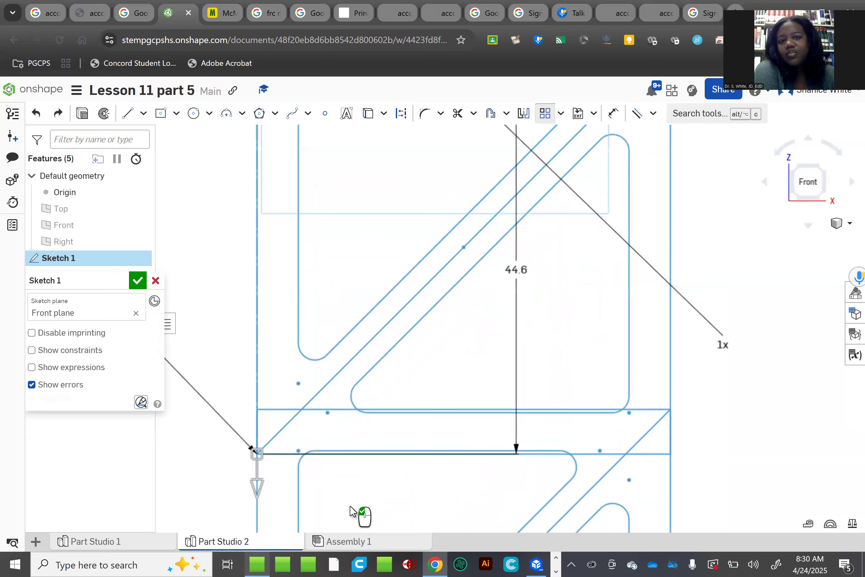
left_click_drag(246, 481, 248, 483)
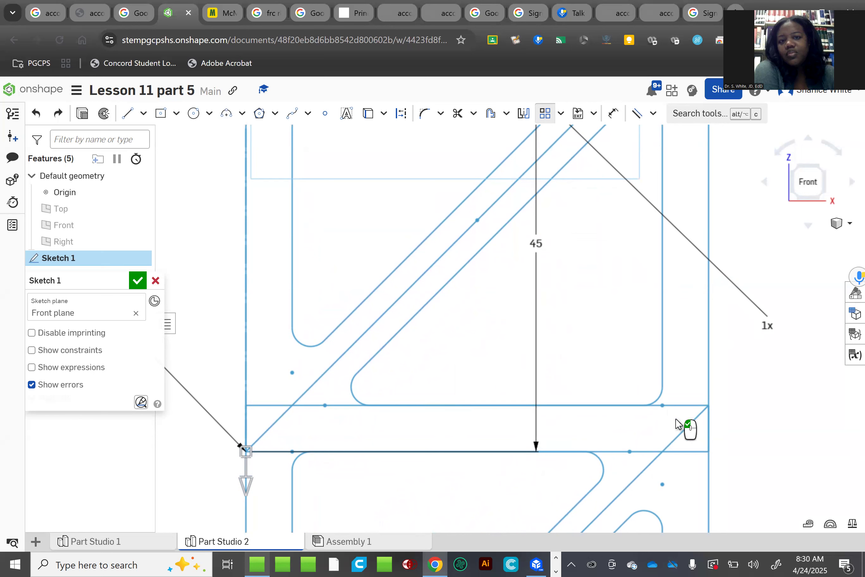
left_click(742, 411)
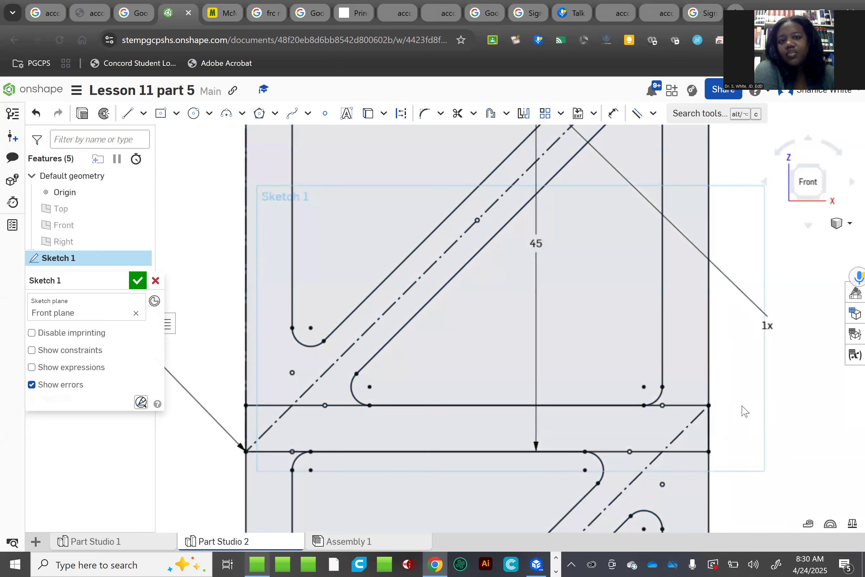
Select the entire patterned truss sketch, covering all six squares
scroll(726, 421, "down", 10)
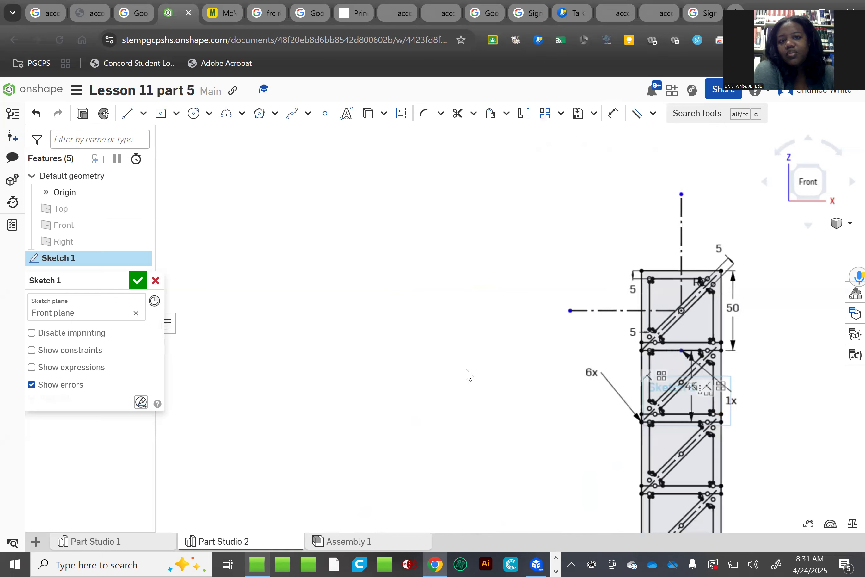
scroll(489, 423, "down", 2)
scroll(502, 491, "down", 3)
scroll(525, 501, "up", 4)
left_click_drag(436, 246, 568, 520)
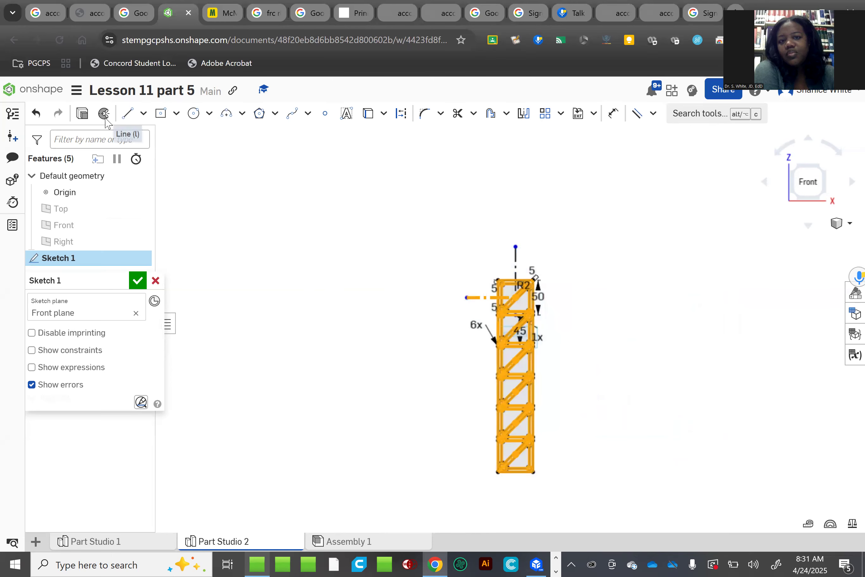
Switch to the ENT260 PDF, check the dimensions and side view of the Part 5 drawing, and return to the Onshape sketch
key("alt+Tab")
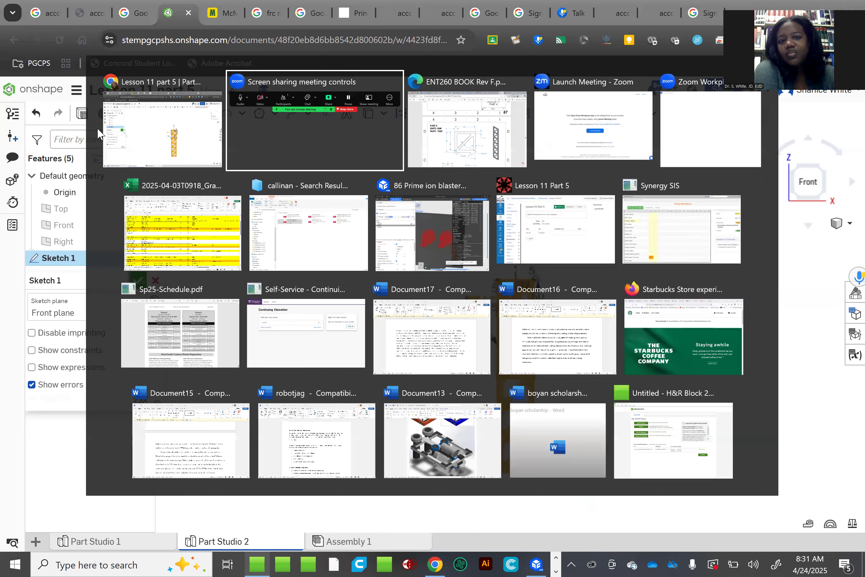
key("alt+Tab")
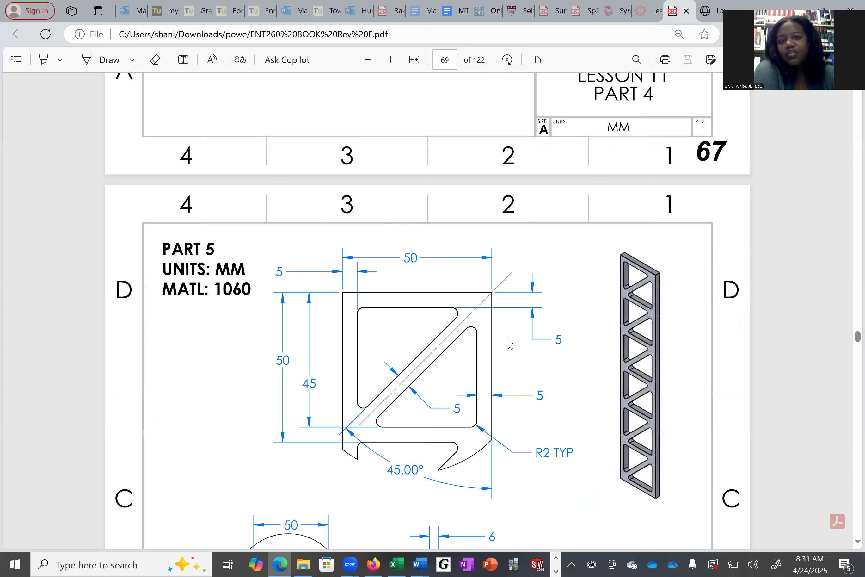
scroll(511, 345, "up", 5)
scroll(510, 345, "down", 8)
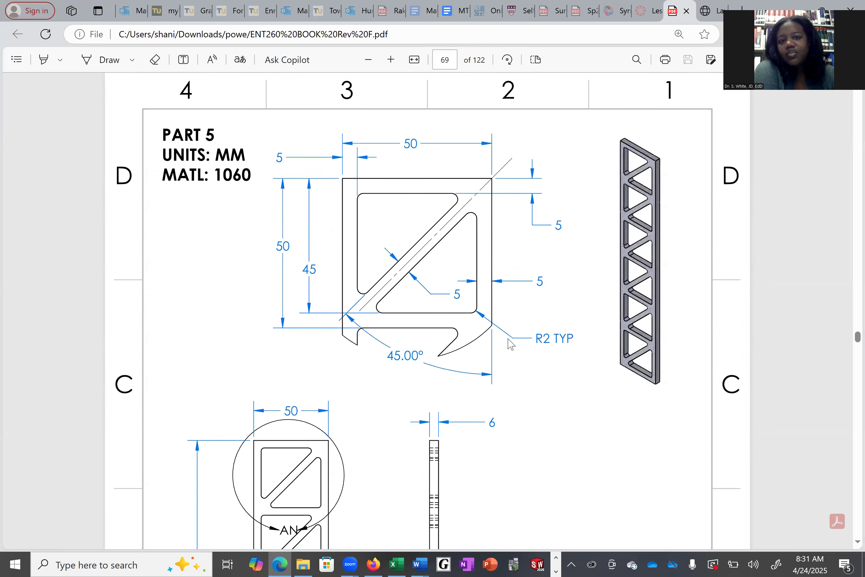
scroll(481, 373, "down", 2)
key("alt+Tab")
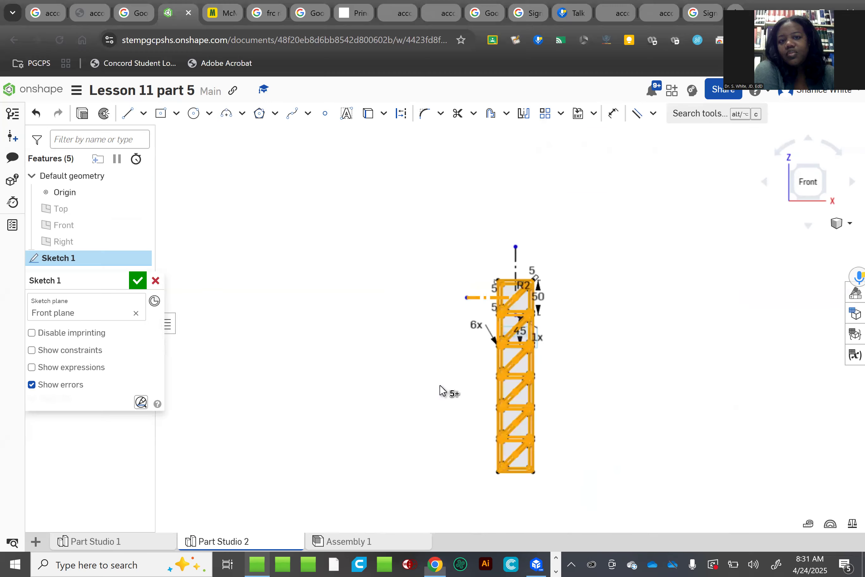
Clear the current selection and select the frame regions of the first two squares together with the crossbar below each
scroll(521, 482, "up", 2)
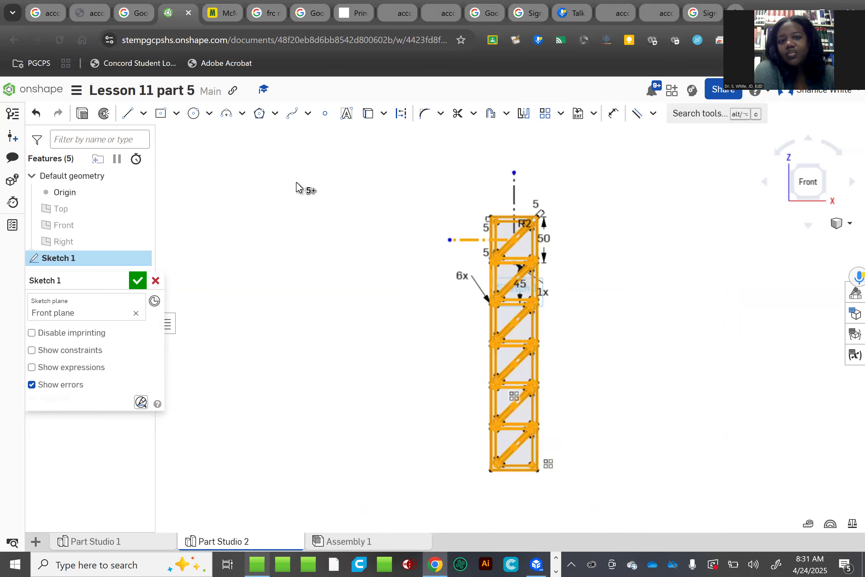
scroll(443, 247, "up", 3)
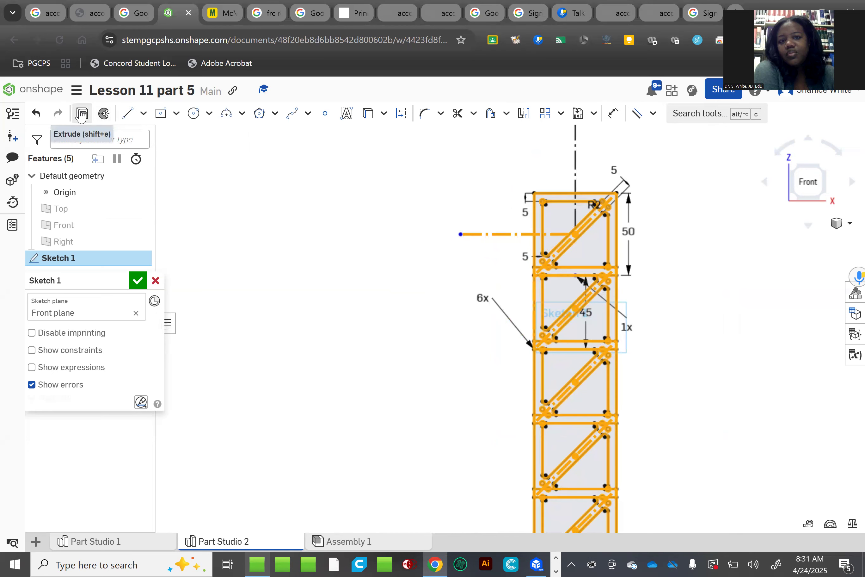
left_click(343, 247)
scroll(555, 270, "up", 2)
scroll(538, 237, "up", 2)
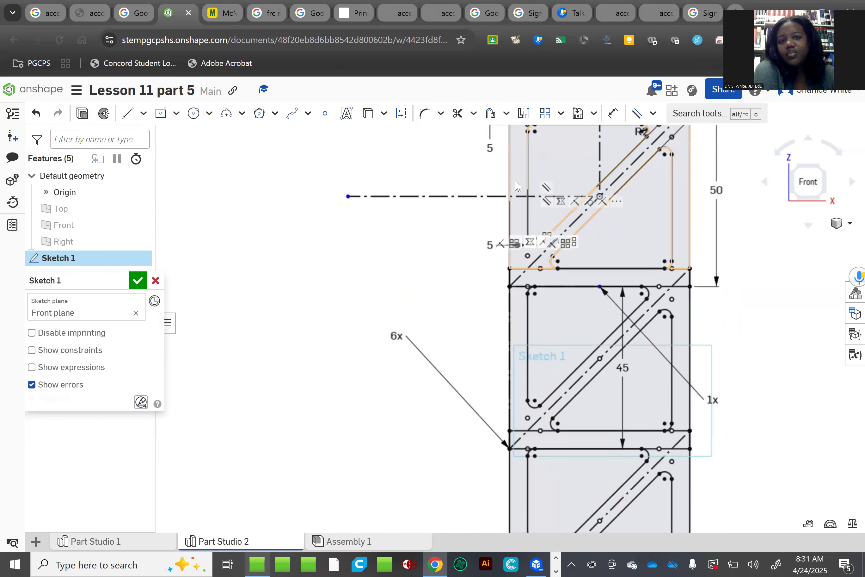
left_click(568, 280)
left_click(520, 324)
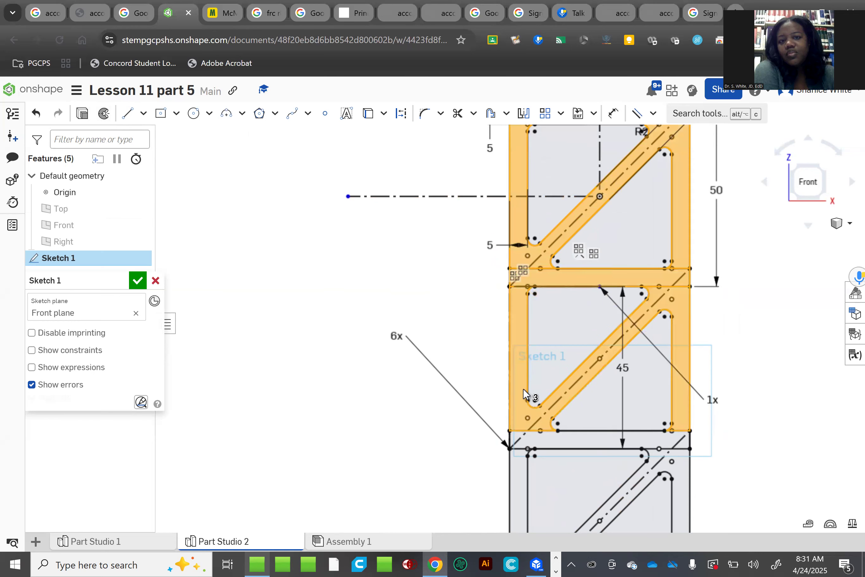
left_click(558, 441)
Add the frame regions of the third and fourth squares and the crossbar below the third square to the selection
scroll(559, 434, "down", 2)
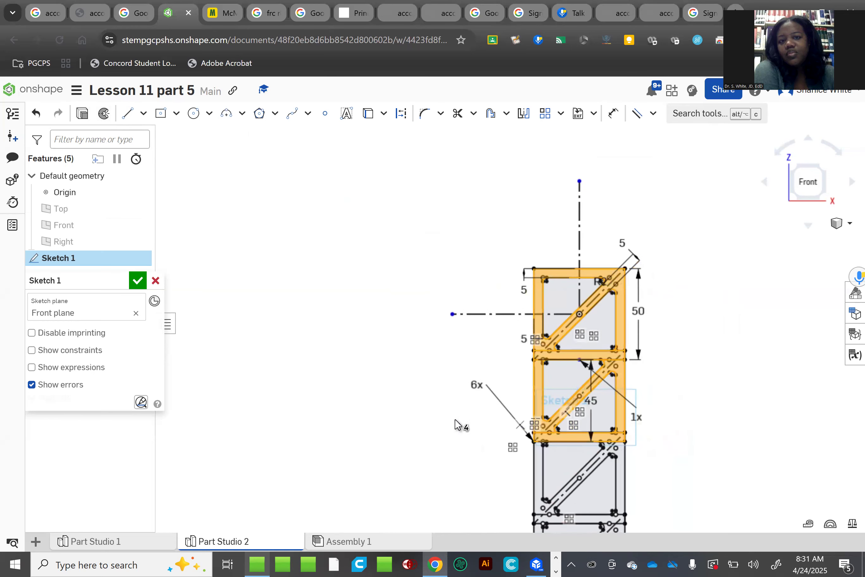
scroll(464, 454, "down", 5)
scroll(468, 493, "up", 6)
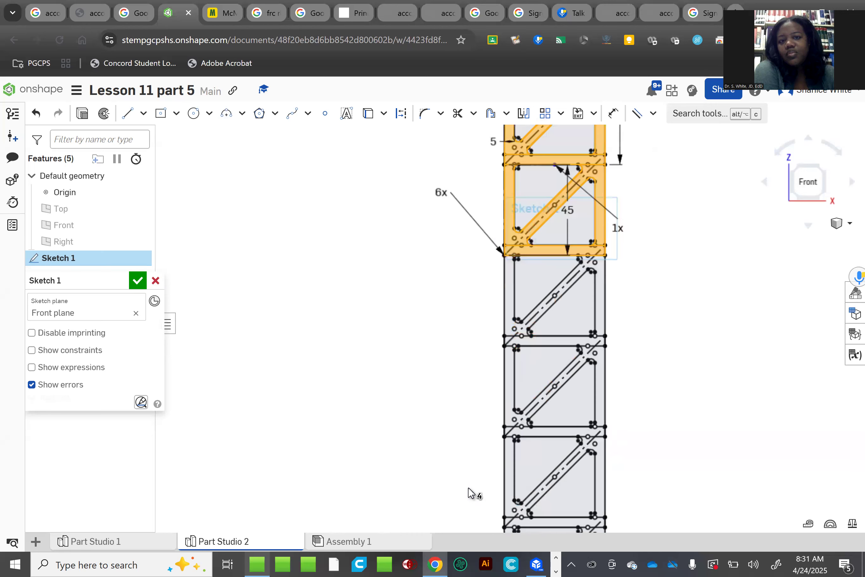
scroll(531, 294, "up", 1)
left_click(579, 303)
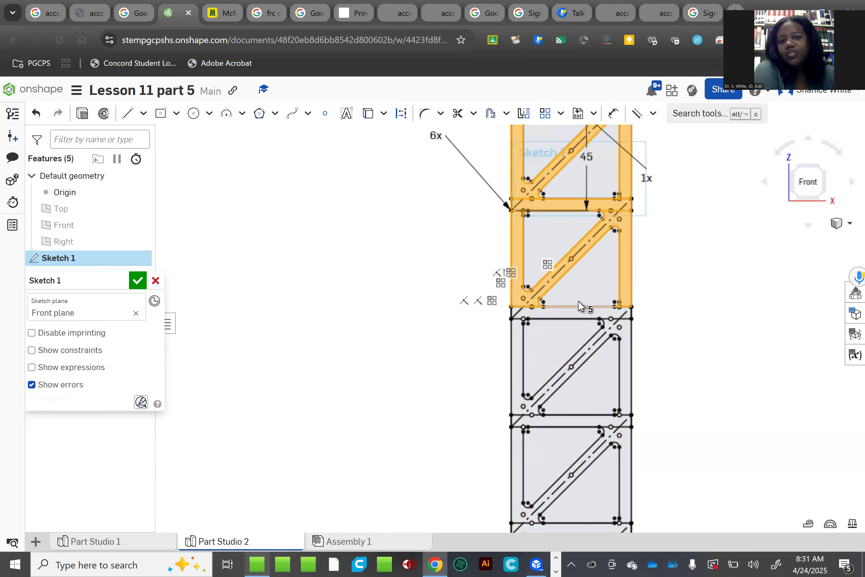
scroll(577, 309, "up", 3)
left_click(576, 321)
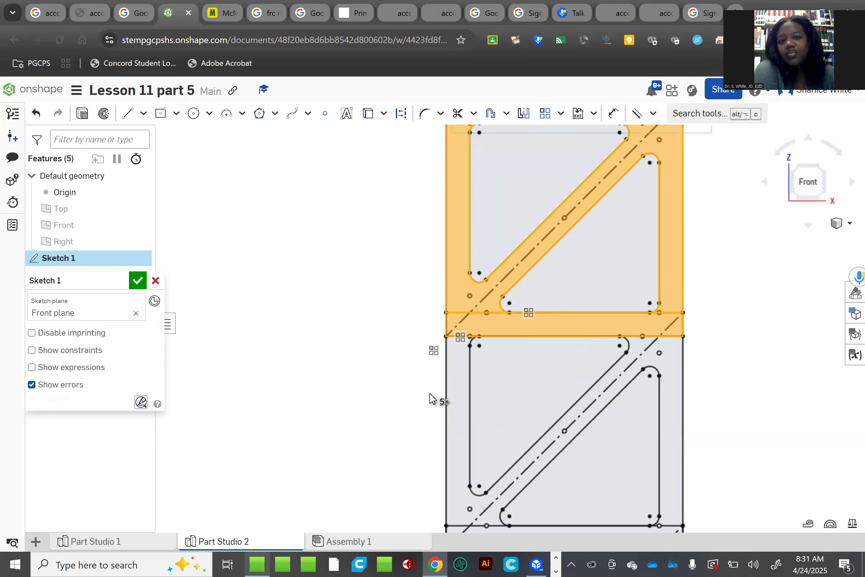
left_click(462, 373)
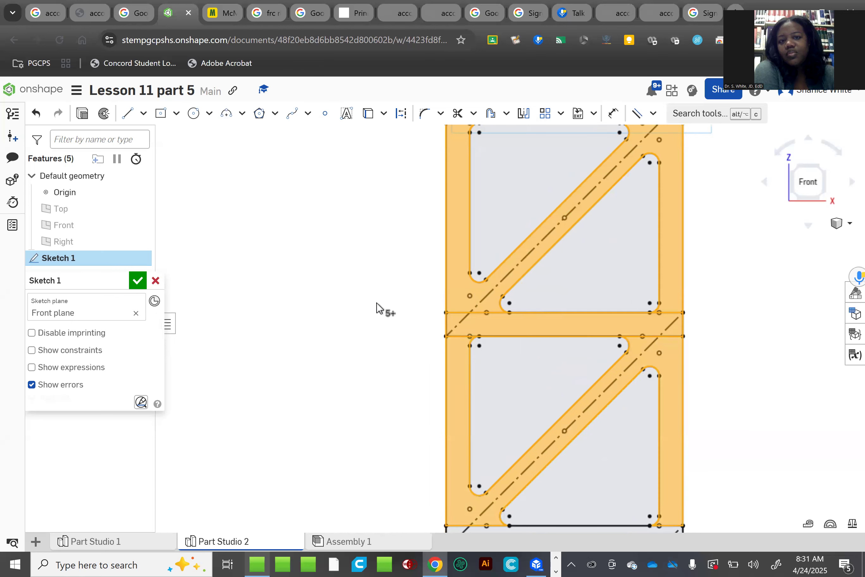
Add the frame regions of the fifth and sixth squares and the crossbar above each to complete the truss selection
scroll(387, 333, "down", 8)
scroll(402, 480, "up", 2)
scroll(404, 484, "up", 5)
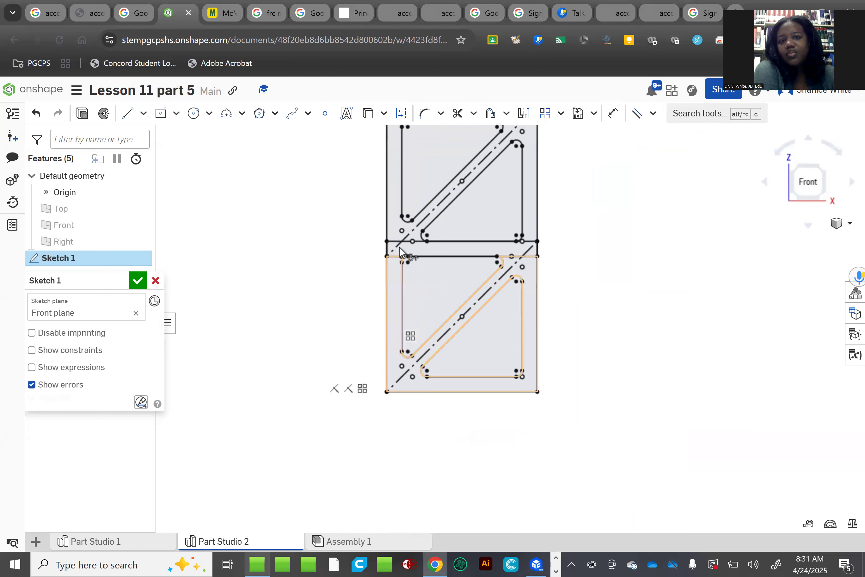
left_click(395, 169)
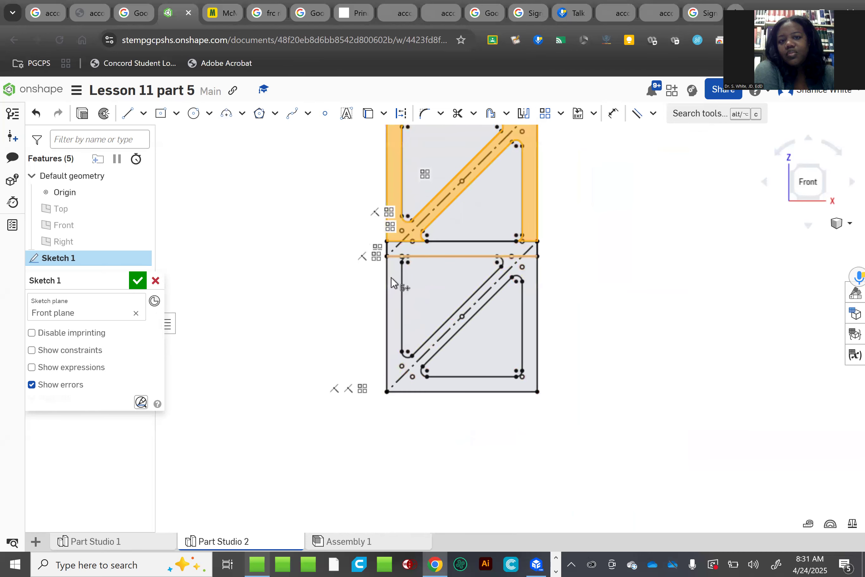
left_click(428, 263)
left_click(443, 248)
scroll(457, 337, "down", 3)
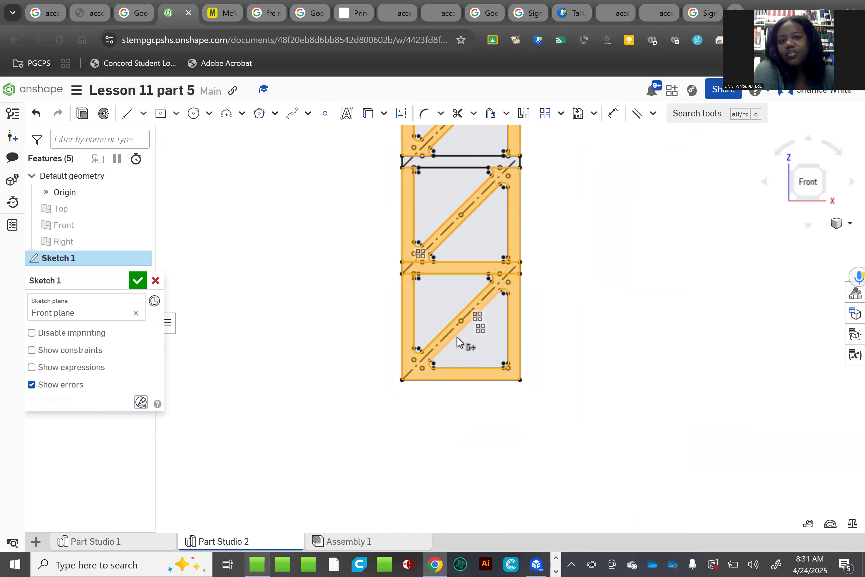
scroll(479, 231, "up", 5)
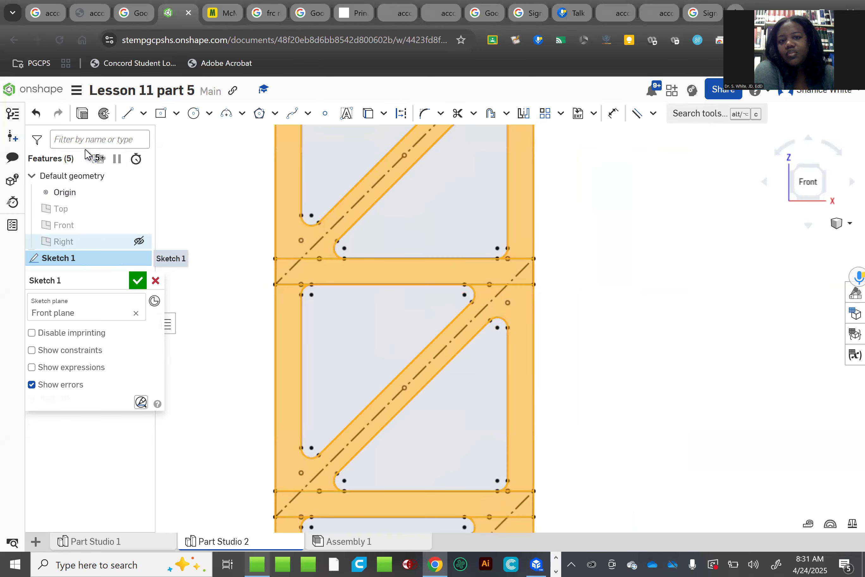
Extrude the selected truss regions as a new solid with a blind depth of 6 mm, viewing the model isometrically
left_click(83, 114)
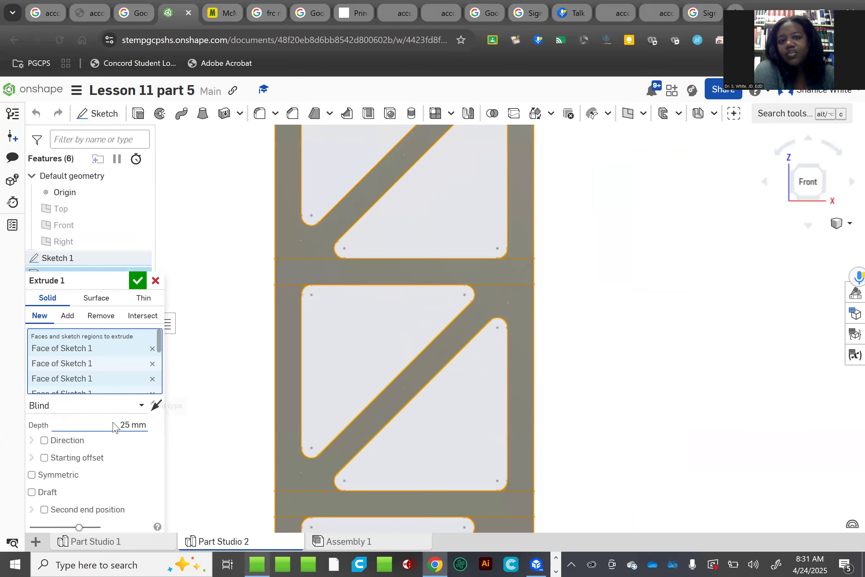
type("6")
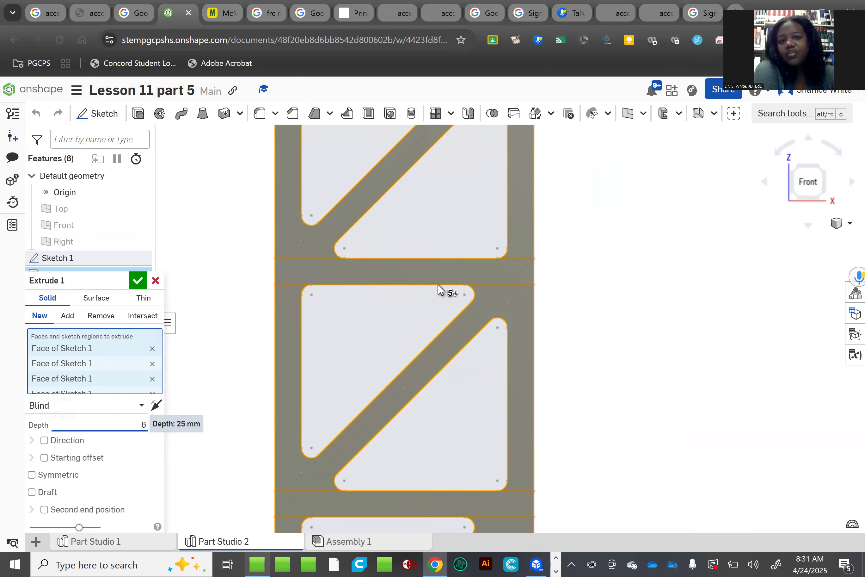
left_click(849, 223)
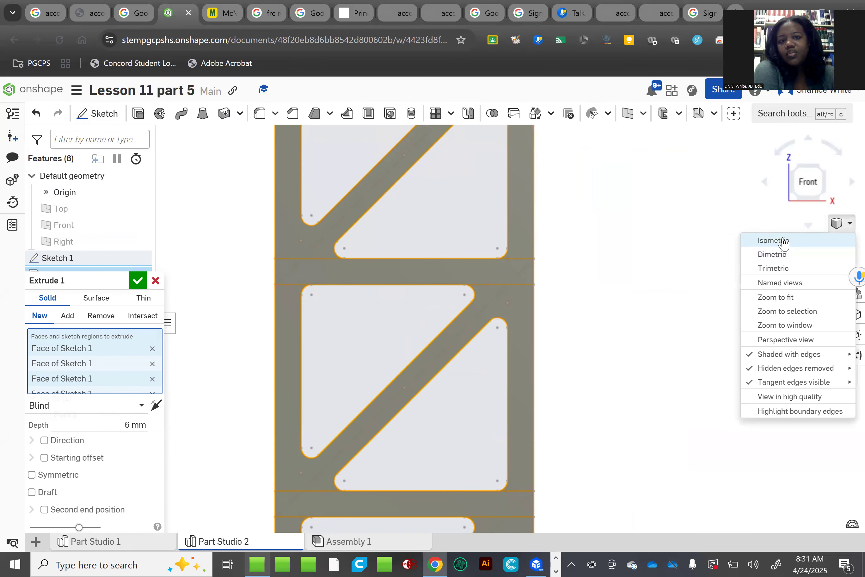
left_click(784, 241)
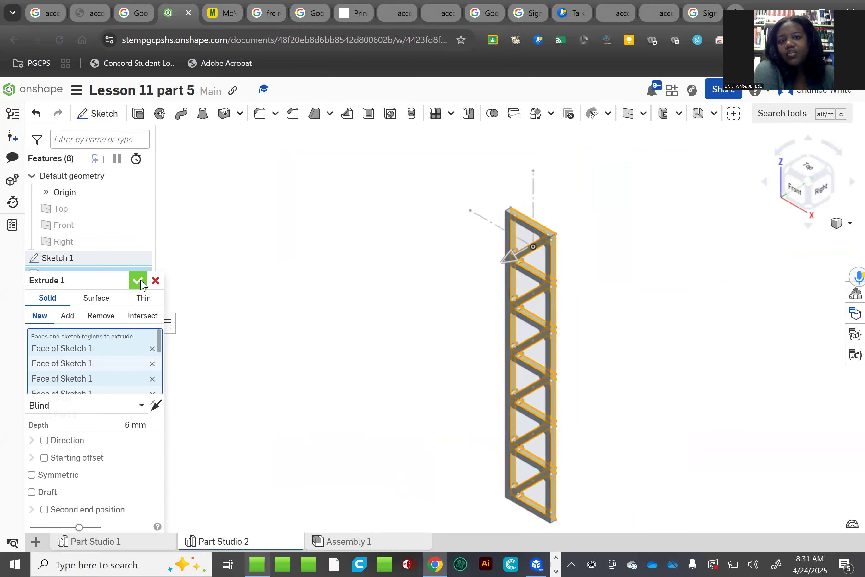
left_click(137, 281)
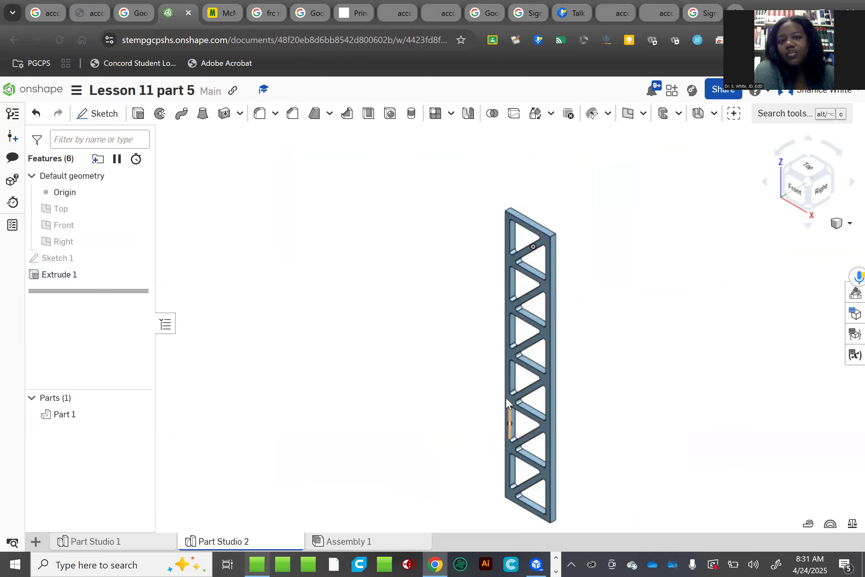
Assign Aluminum - 1060 from the Onshape Material Library to the truss part and display its mass and section properties
scroll(507, 397, "up", 4)
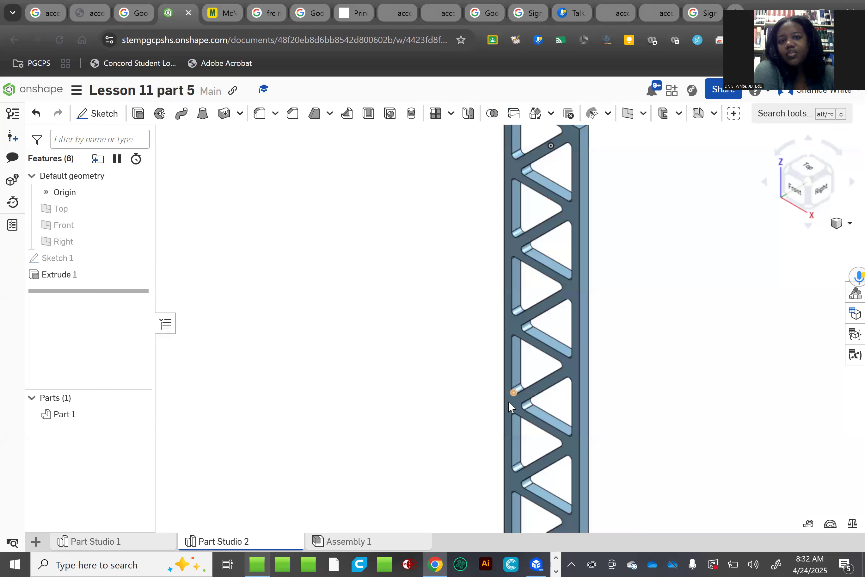
left_click(509, 403)
right_click(508, 401)
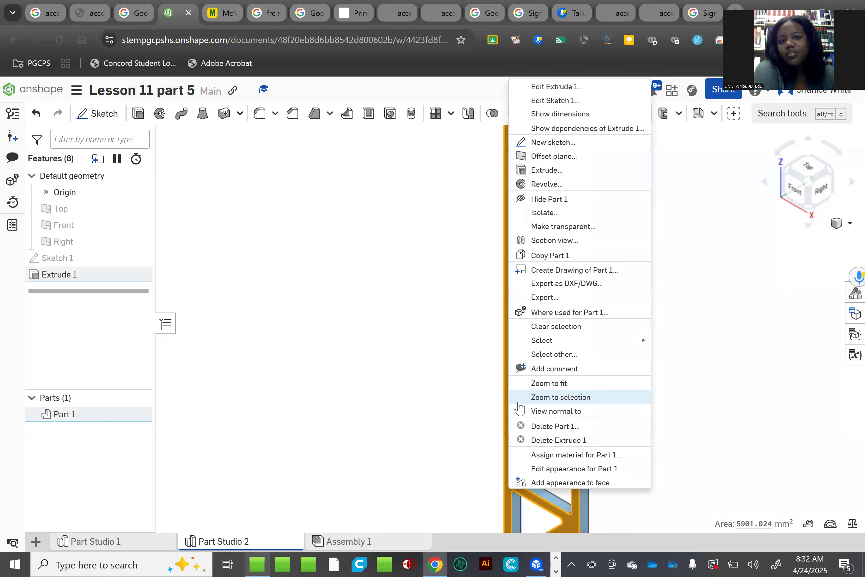
left_click(580, 456)
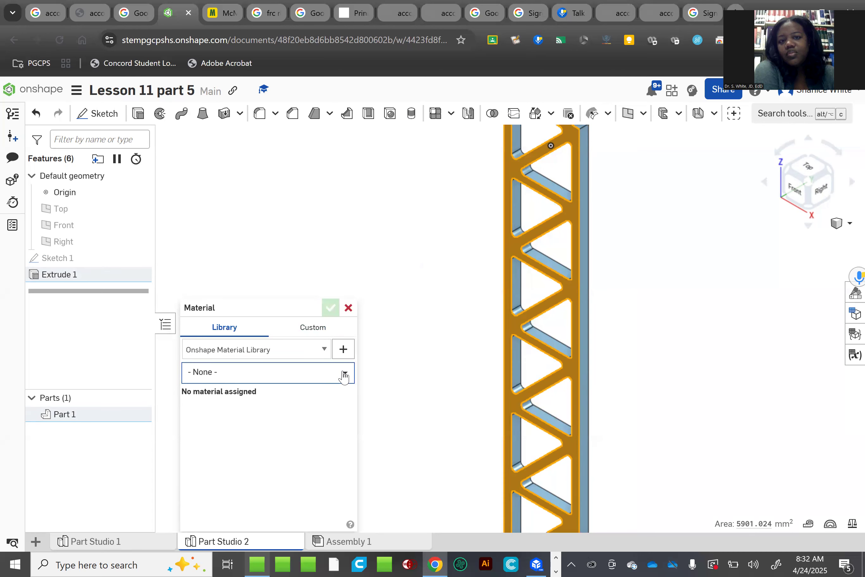
left_click(344, 374)
scroll(251, 428, "down", 3)
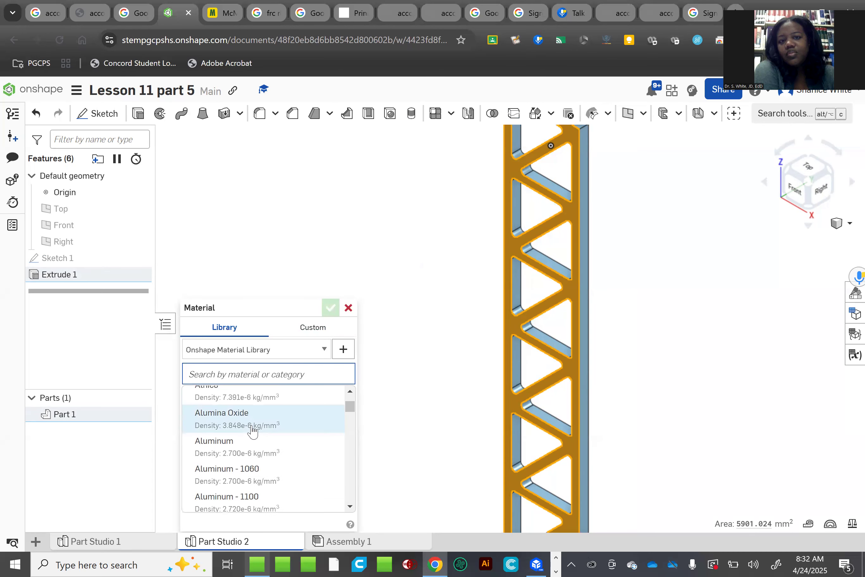
left_click(251, 469)
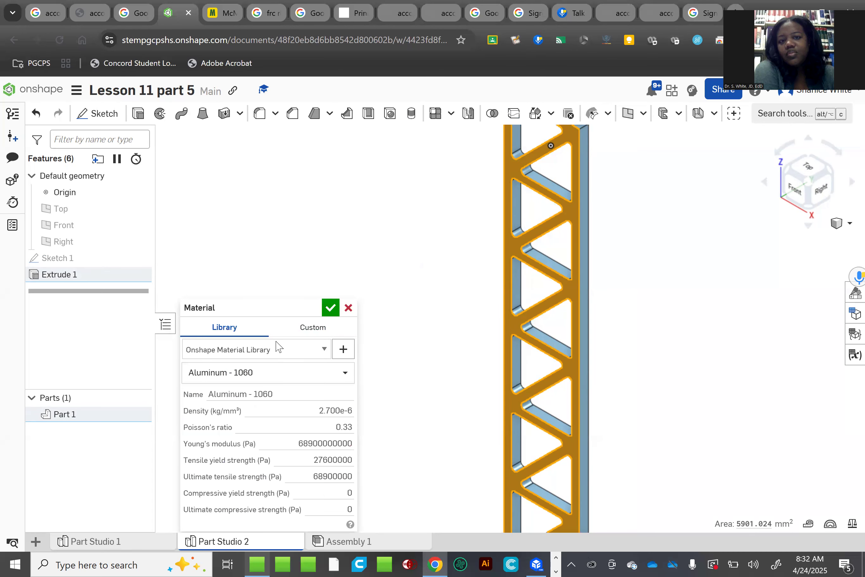
left_click(330, 308)
left_click(852, 522)
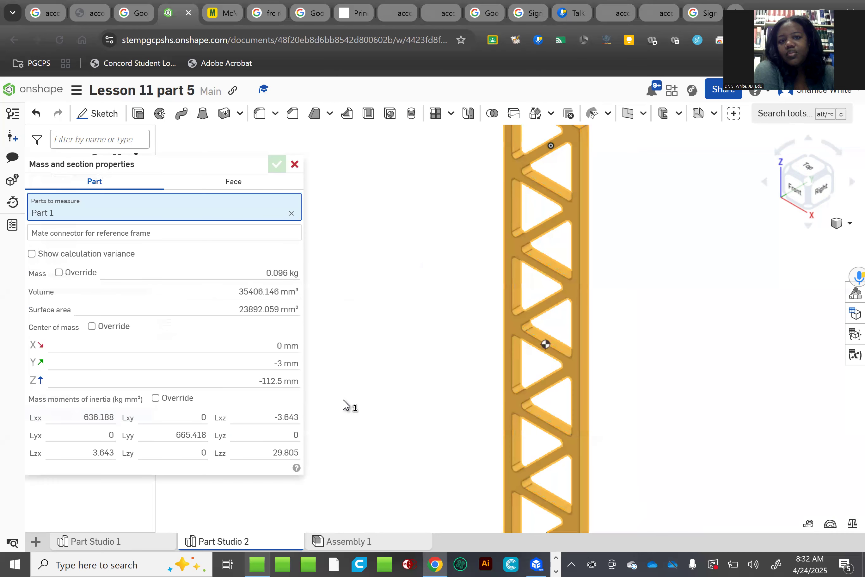